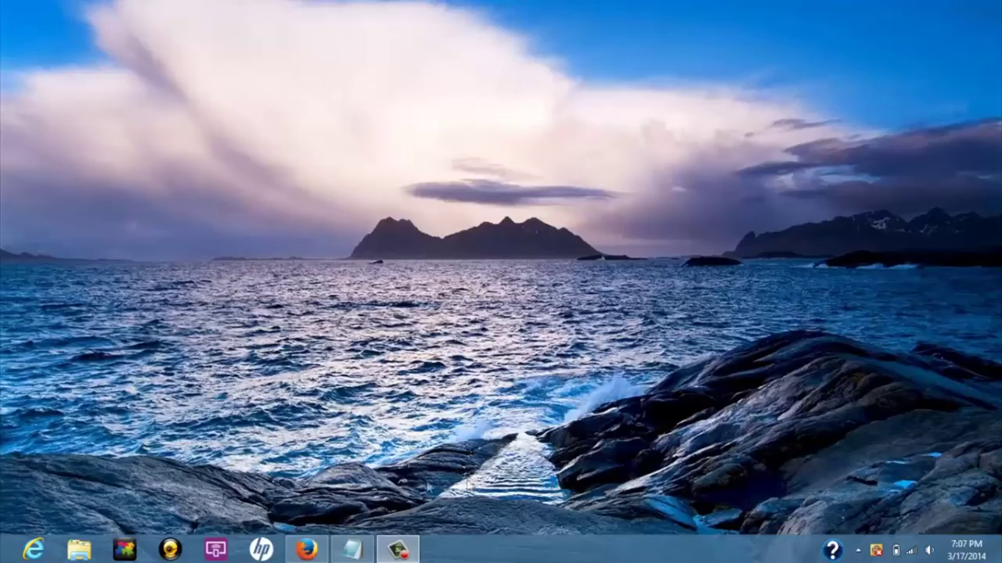
# Switch to Firefox and load the router's control panel at 192.168.1.1.
pyautogui.click(307, 550)
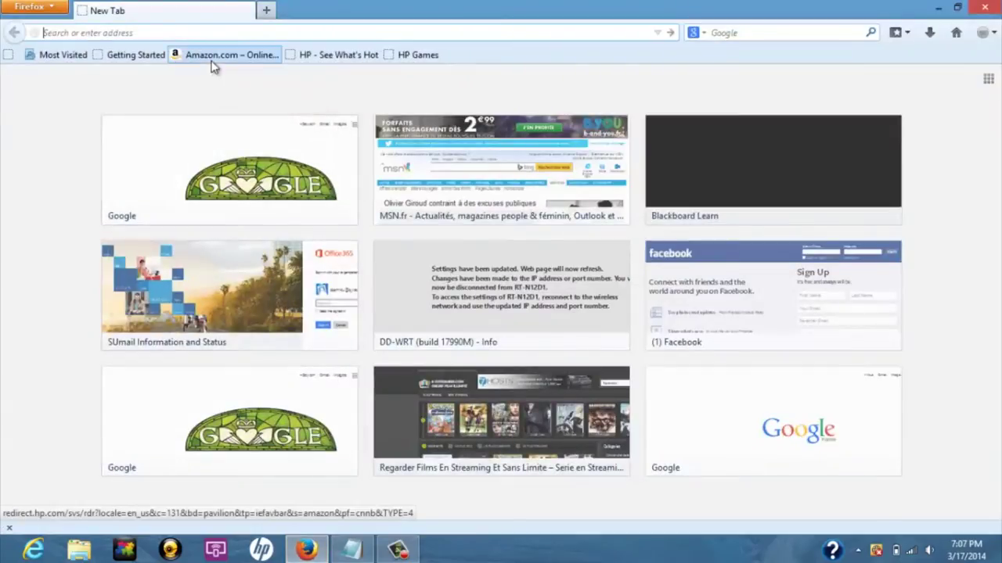
pyautogui.write('192.168.1.1/')
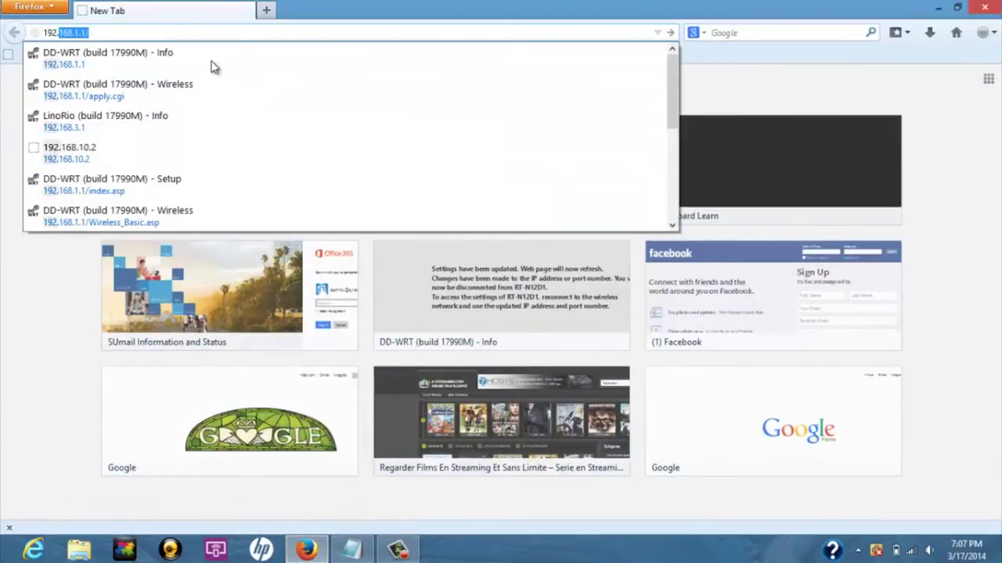
pyautogui.press('Return')
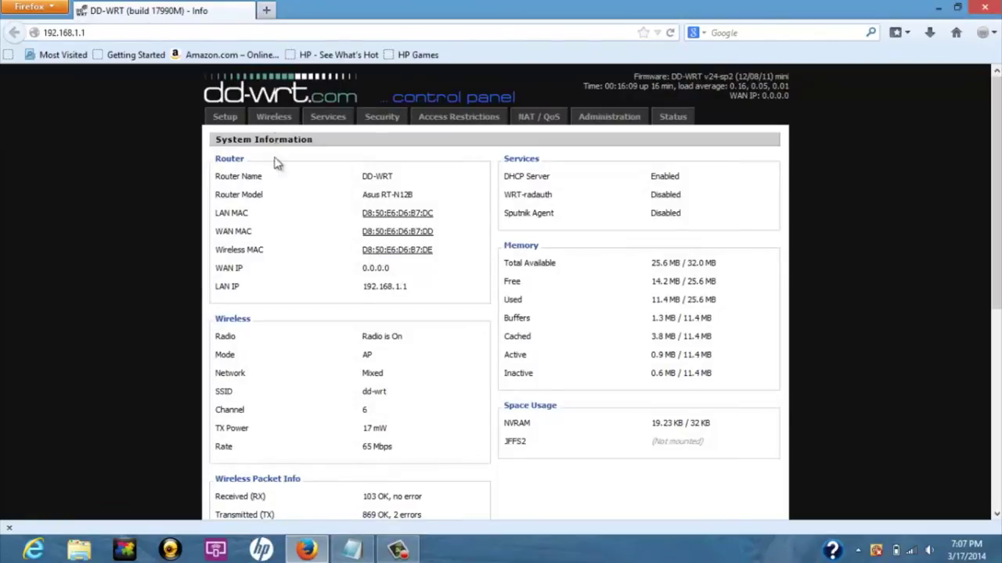
# Set the physical wireless interface's network name (SSID) to Main_AP and apply the settings.
pyautogui.click(279, 122)
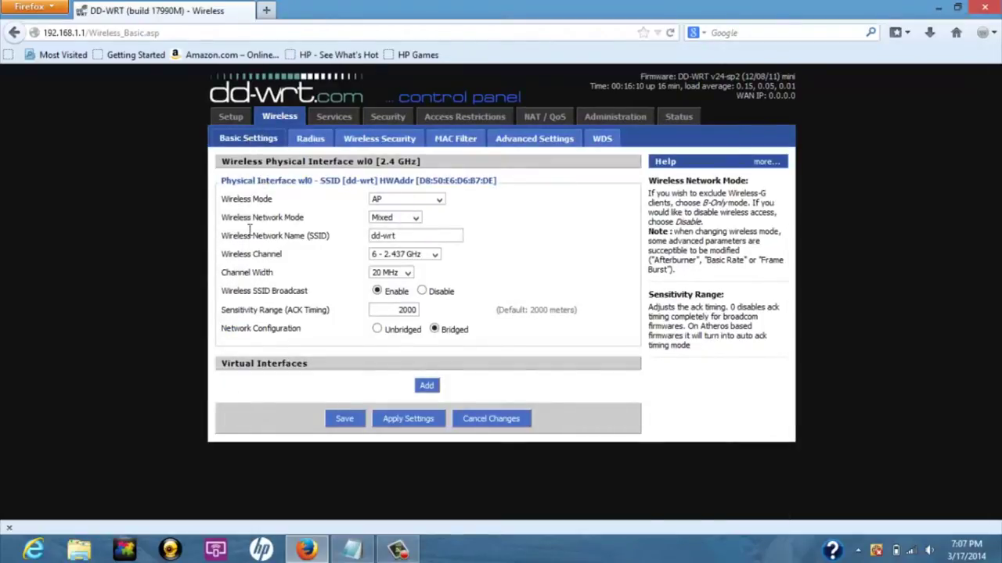
pyautogui.moveTo(228, 239); pyautogui.dragTo(279, 232)
pyautogui.click(330, 236)
pyautogui.moveTo(400, 236); pyautogui.dragTo(332, 236)
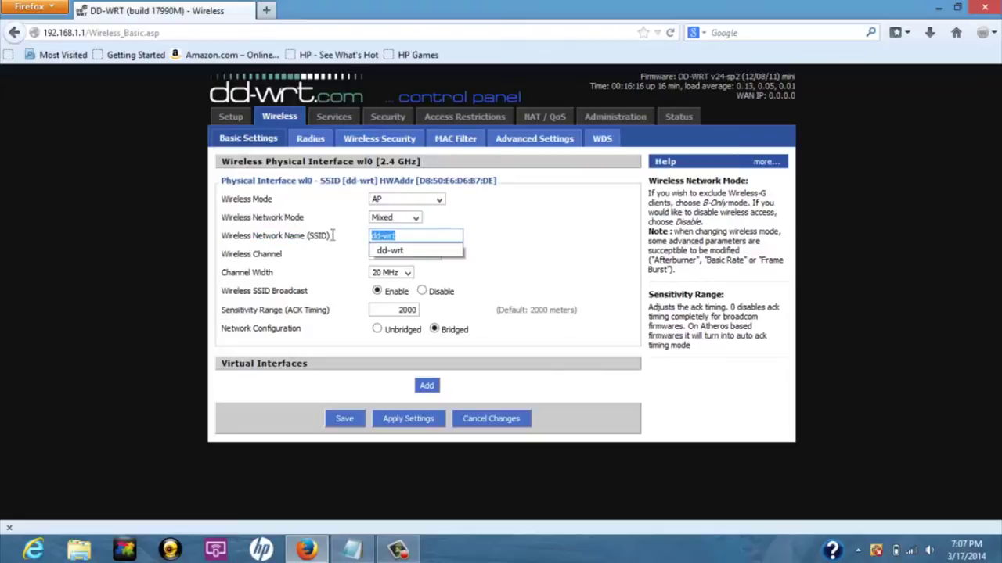
pyautogui.press('Down')
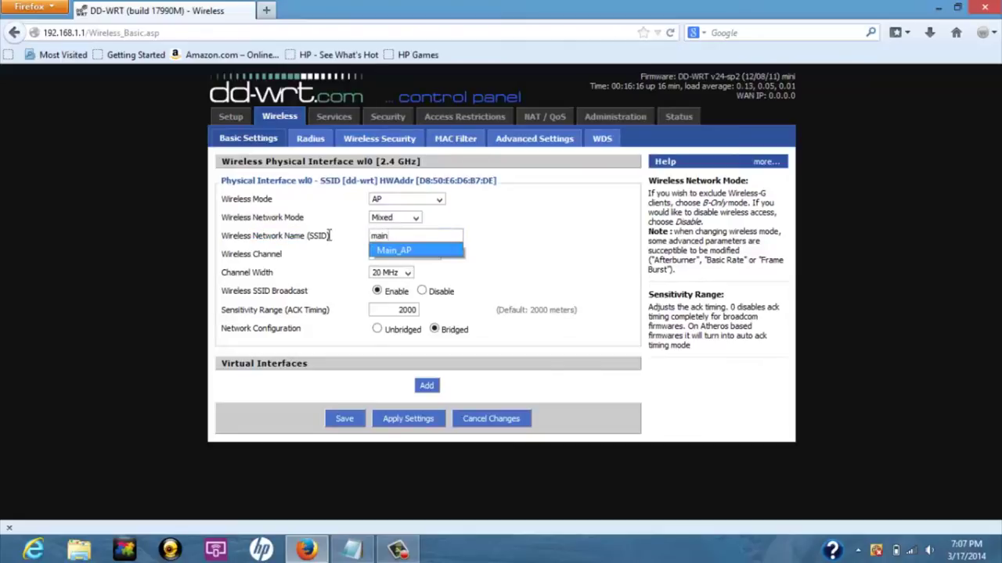
pyautogui.press('Return')
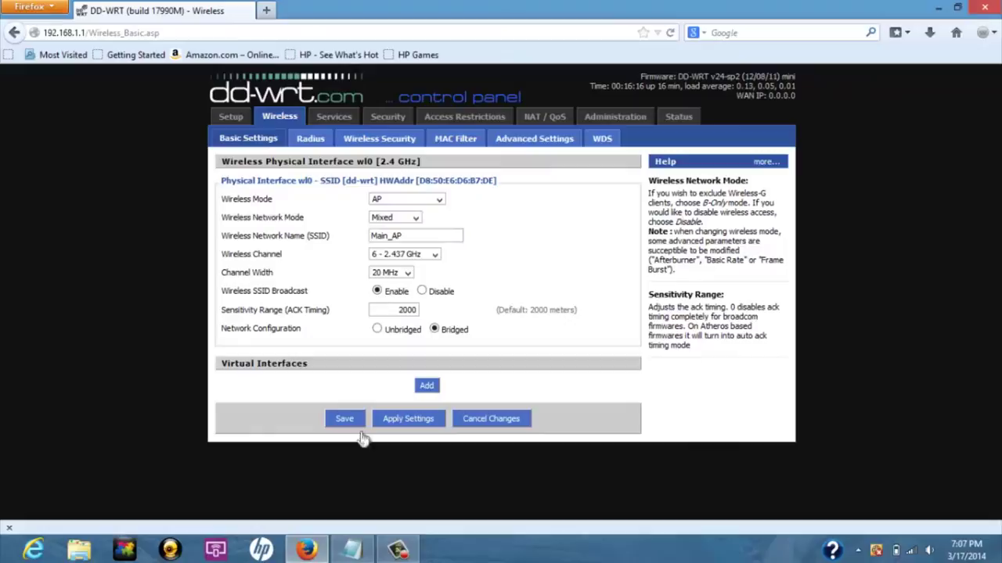
pyautogui.click(421, 420)
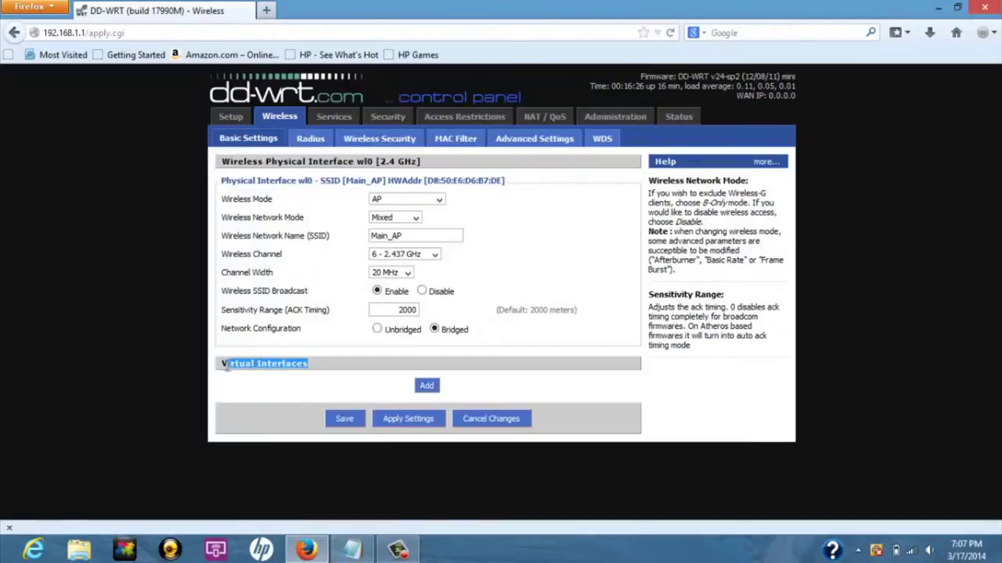
# Add a virtual wireless interface with the network name Roommate_AP and apply the settings.
pyautogui.click(425, 388)
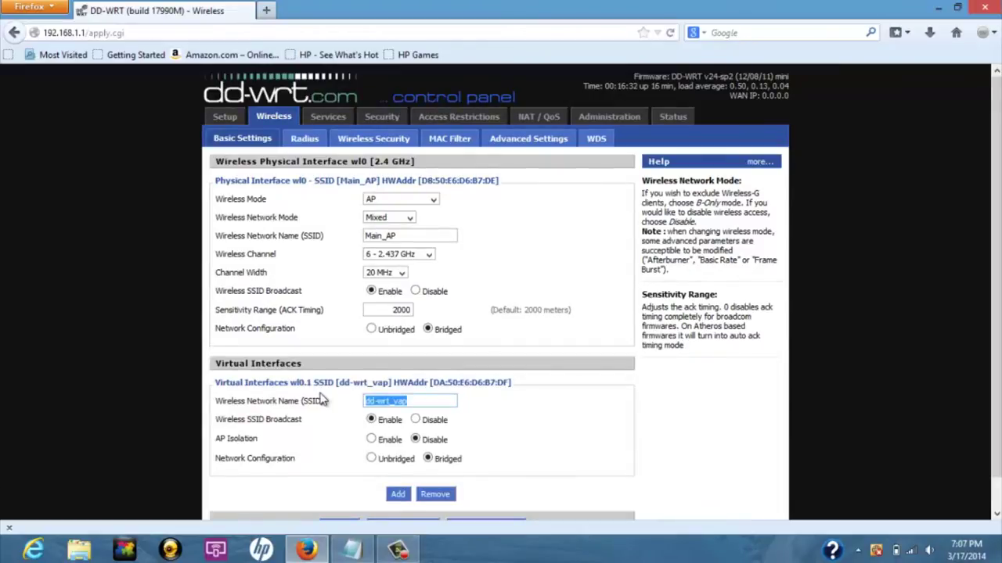
pyautogui.write('roo')
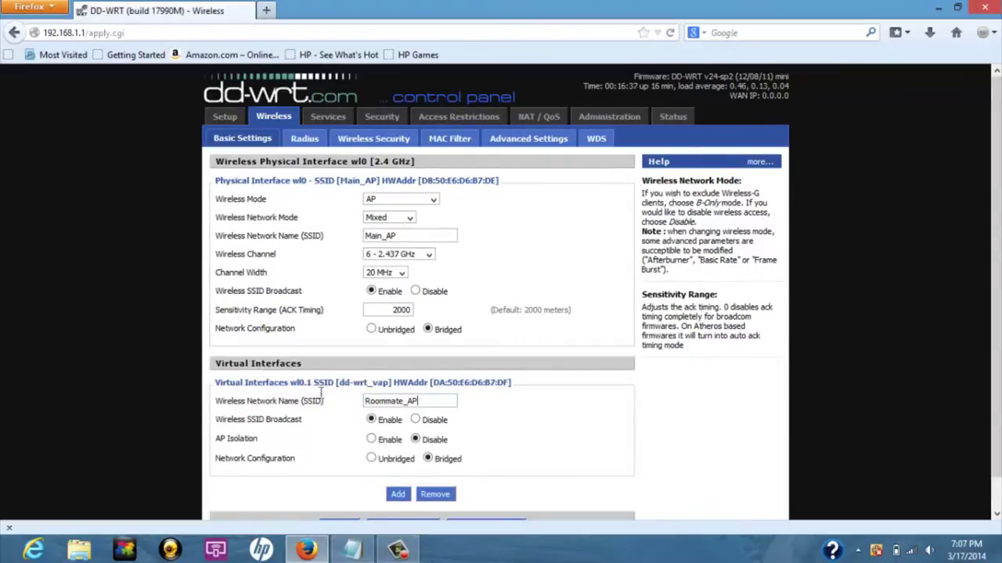
pyautogui.scroll(-1, 774, 438)
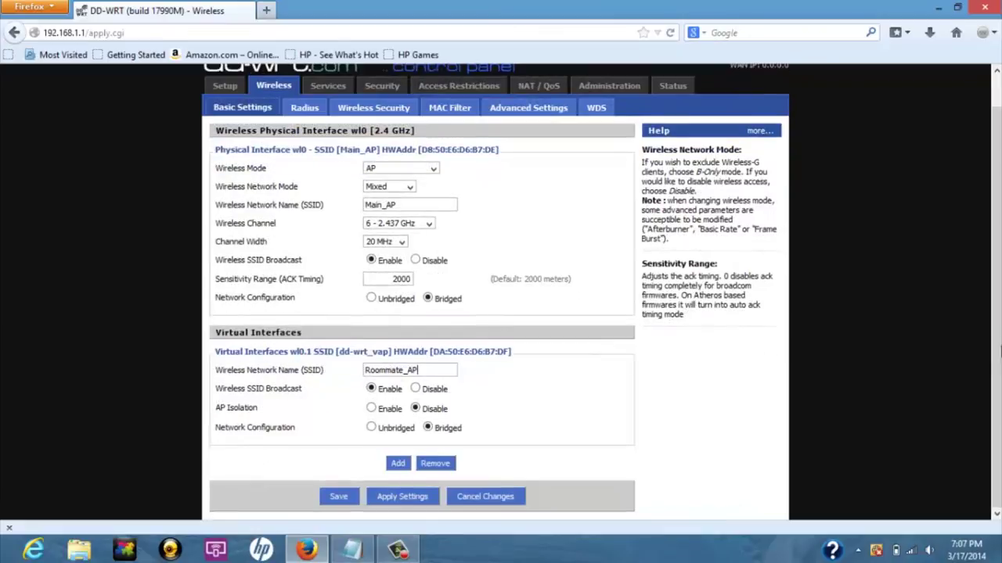
pyautogui.click(419, 496)
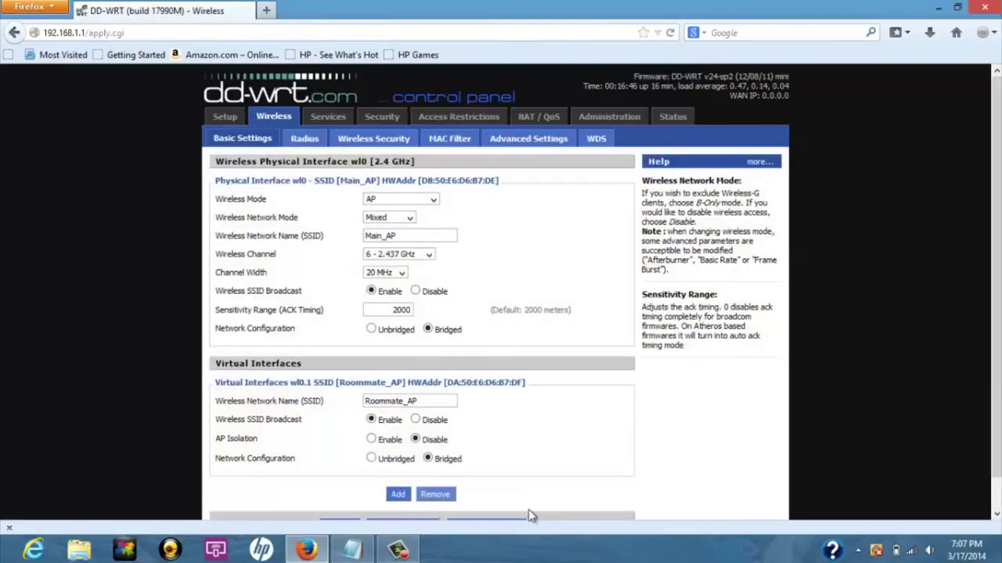
# Check the computer's available Wi-Fi networks for Main_AP and Roommate_AP, and view the router's wireless security settings.
pyautogui.click(913, 551)
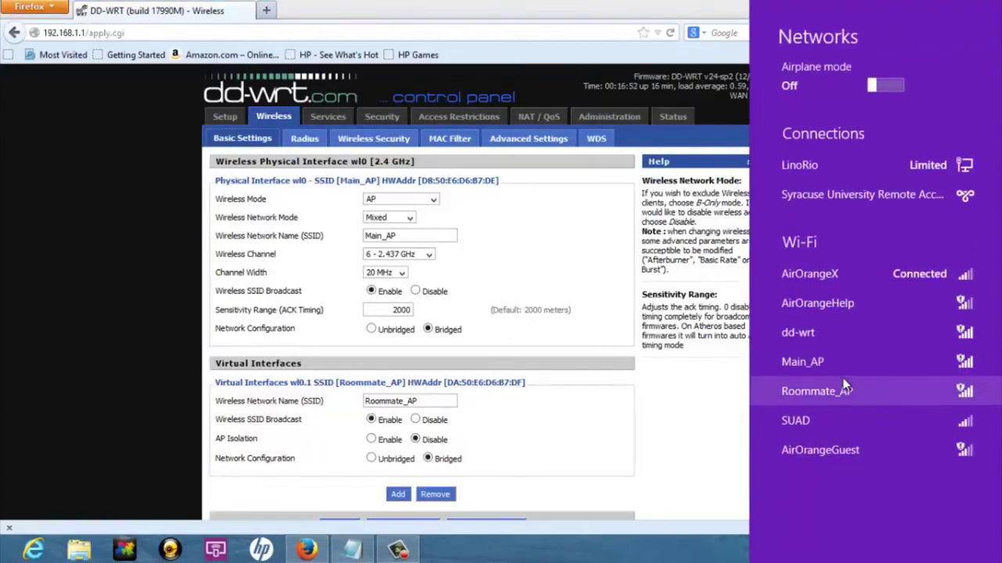
pyautogui.click(702, 441)
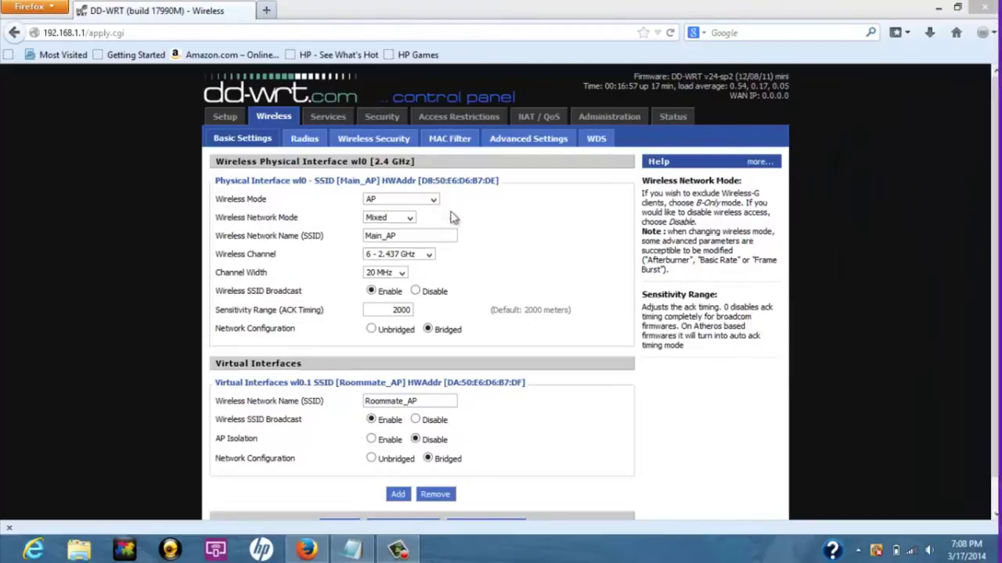
pyautogui.click(363, 141)
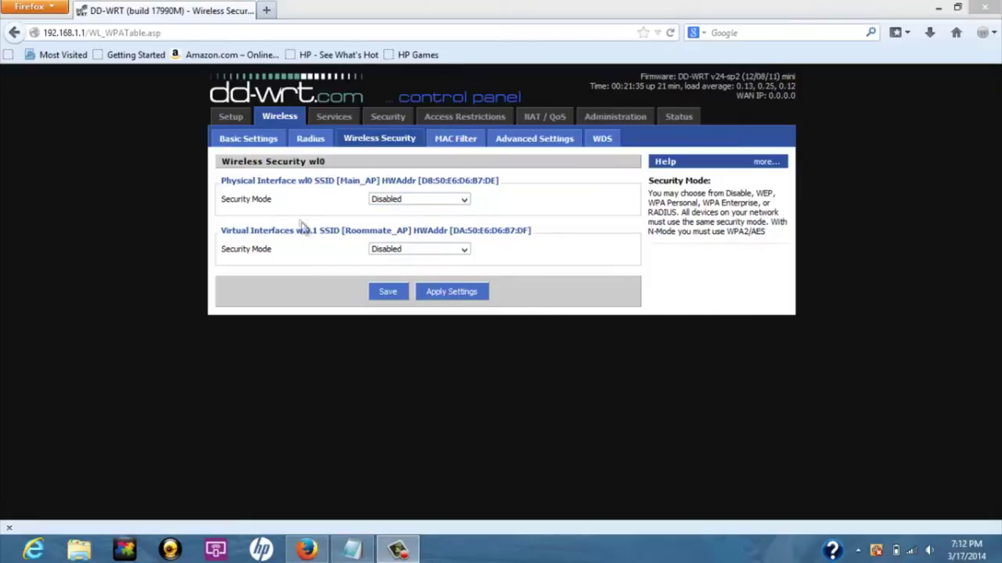
# Create an additional bridge named br1 in the router's networking setup and apply the settings.
pyautogui.click(232, 117)
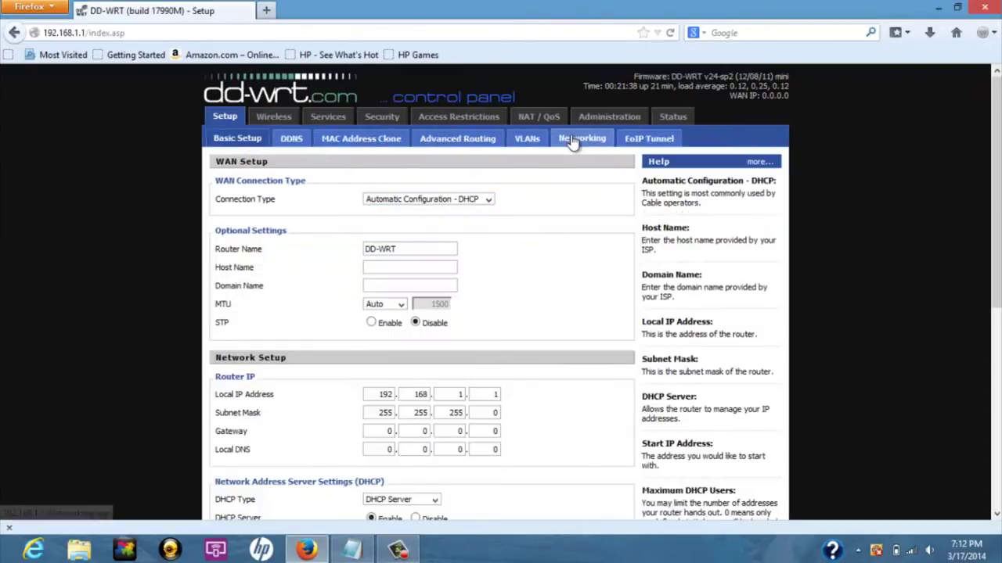
pyautogui.click(575, 140)
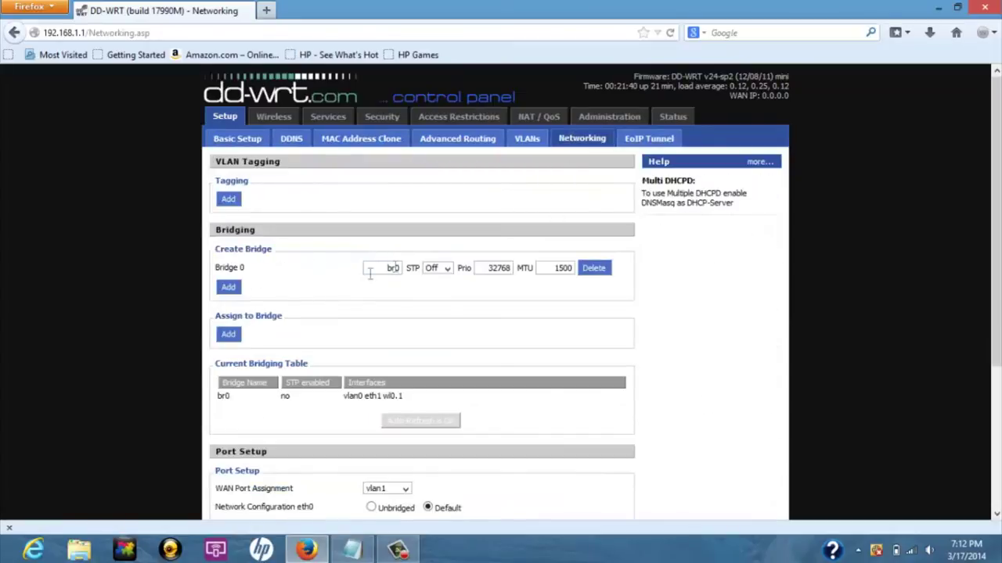
pyautogui.click(228, 287)
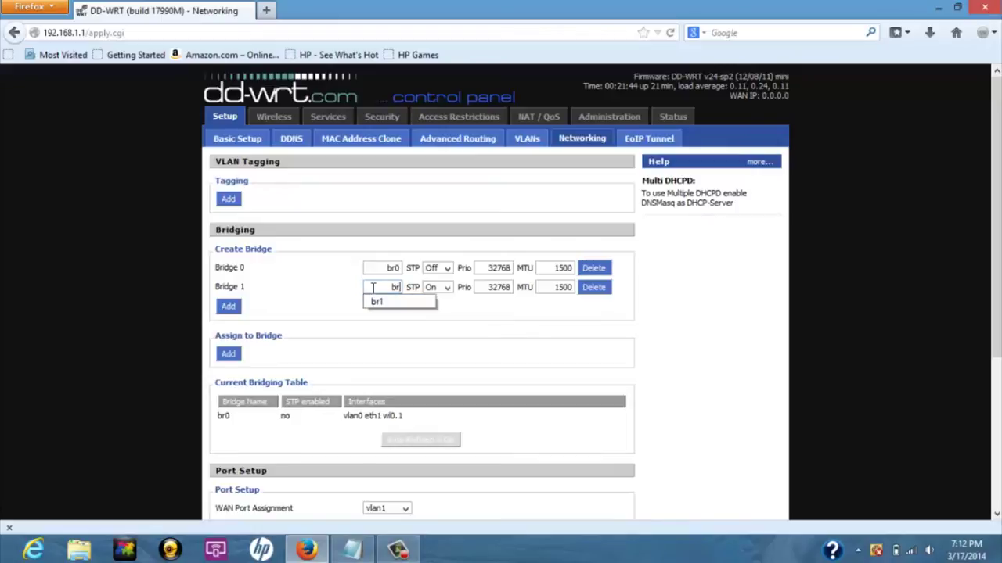
pyautogui.click(324, 311)
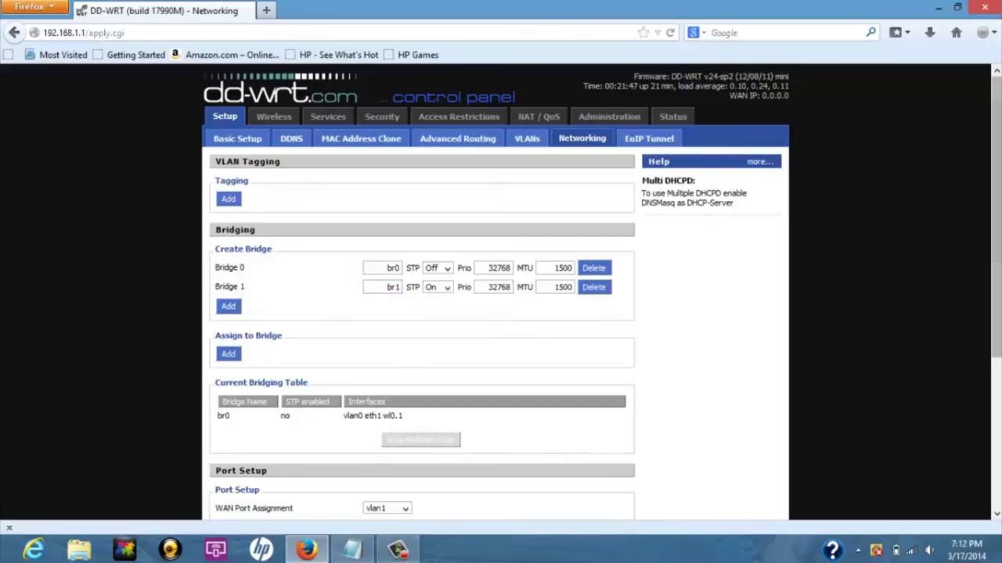
pyautogui.scroll(-5, 984, 415)
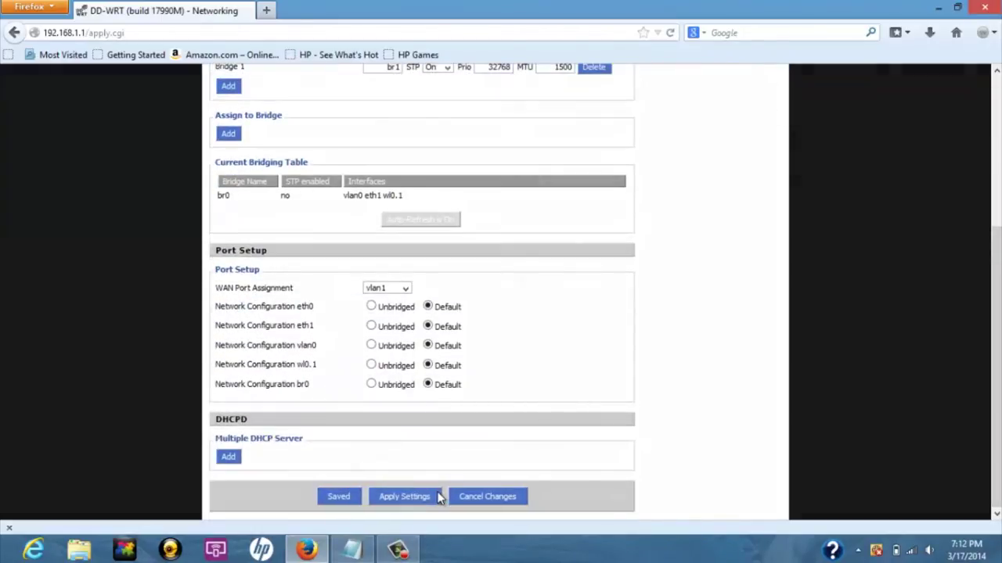
pyautogui.click(405, 497)
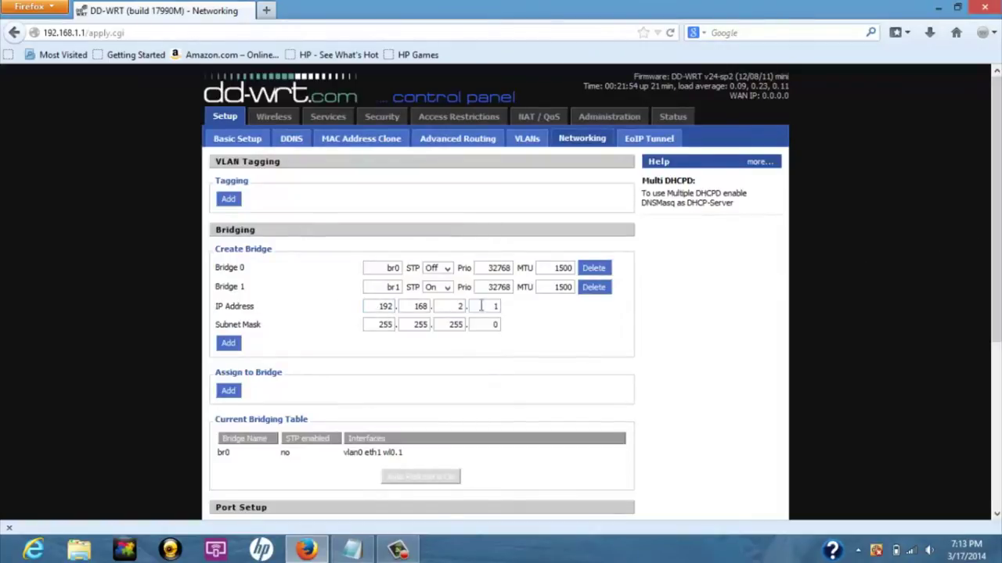
# Give bridge br1 the IP address 192.168.2.1 with subnet mask 255.255.255.0 and apply the settings.
pyautogui.moveTo(268, 313); pyautogui.dragTo(220, 313)
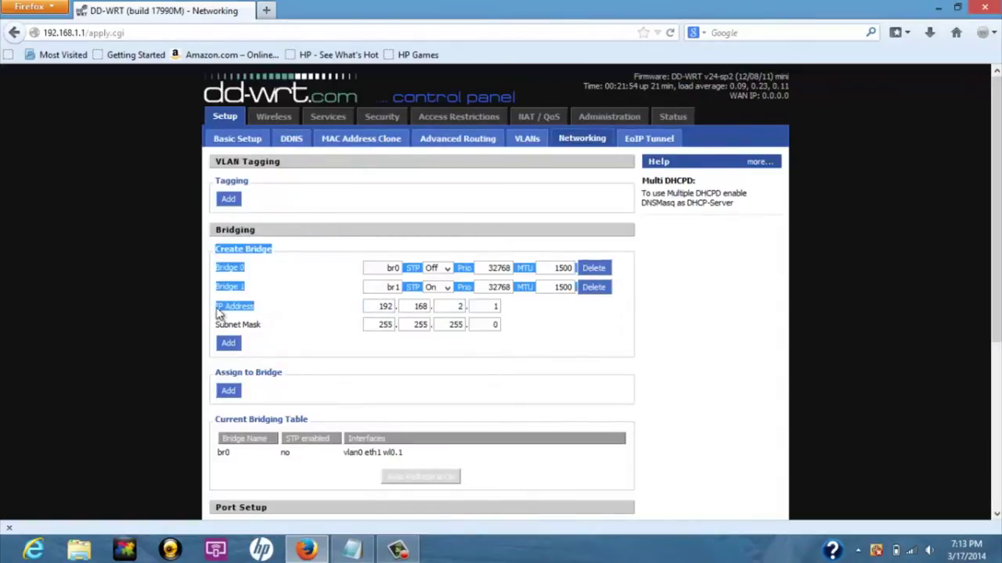
pyautogui.click(279, 324)
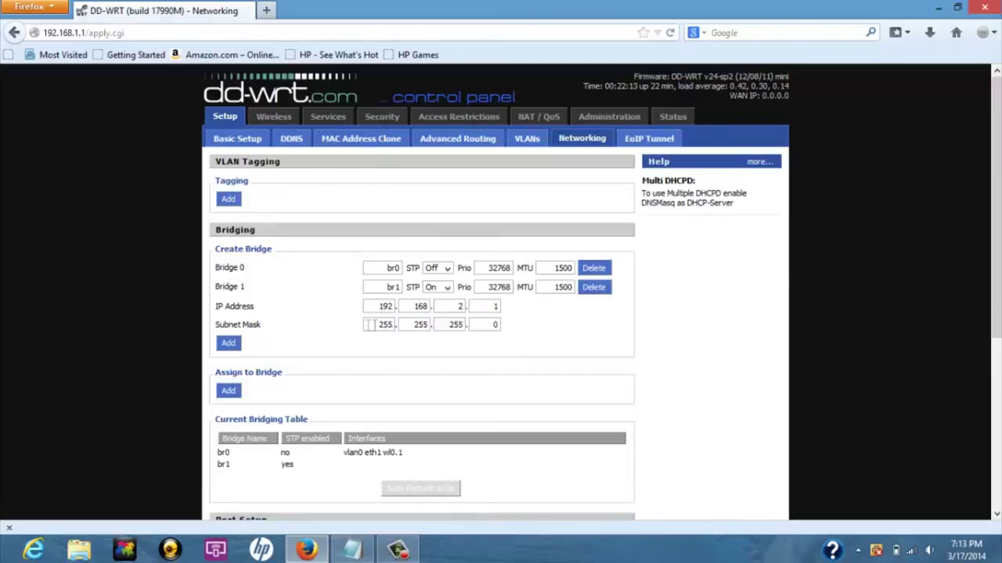
pyautogui.moveTo(994, 259); pyautogui.dragTo(994, 427)
pyautogui.click(394, 496)
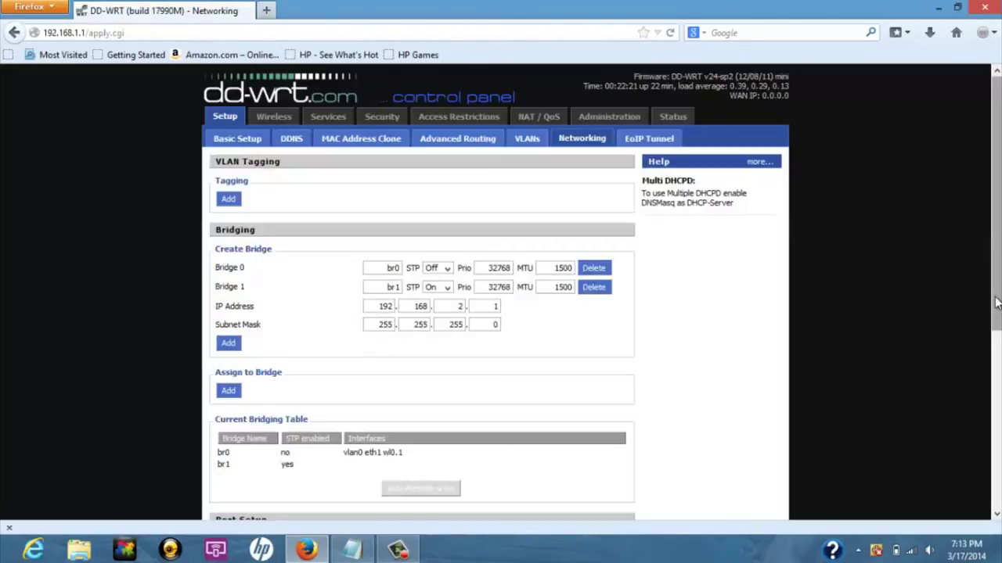
# Add a bridge assignment that links interface wl0.1 to br1 and apply the settings.
pyautogui.moveTo(996, 304); pyautogui.dragTo(996, 310)
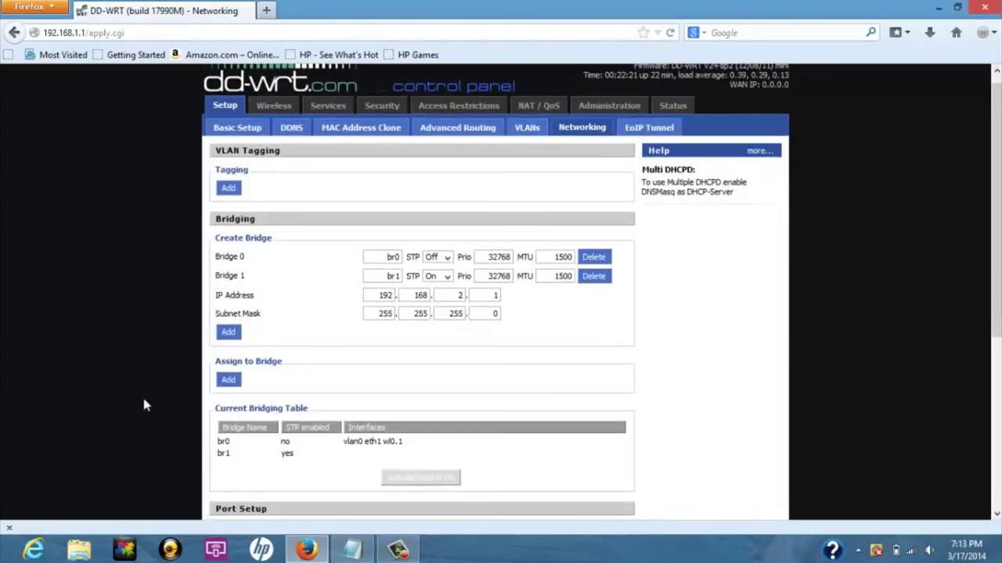
pyautogui.click(230, 381)
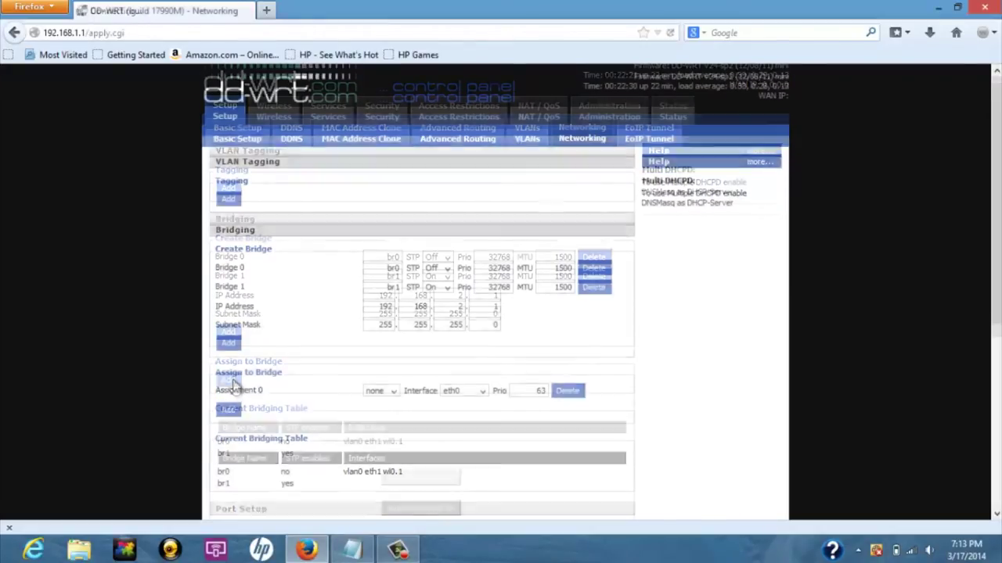
pyautogui.click(389, 393)
pyautogui.click(389, 423)
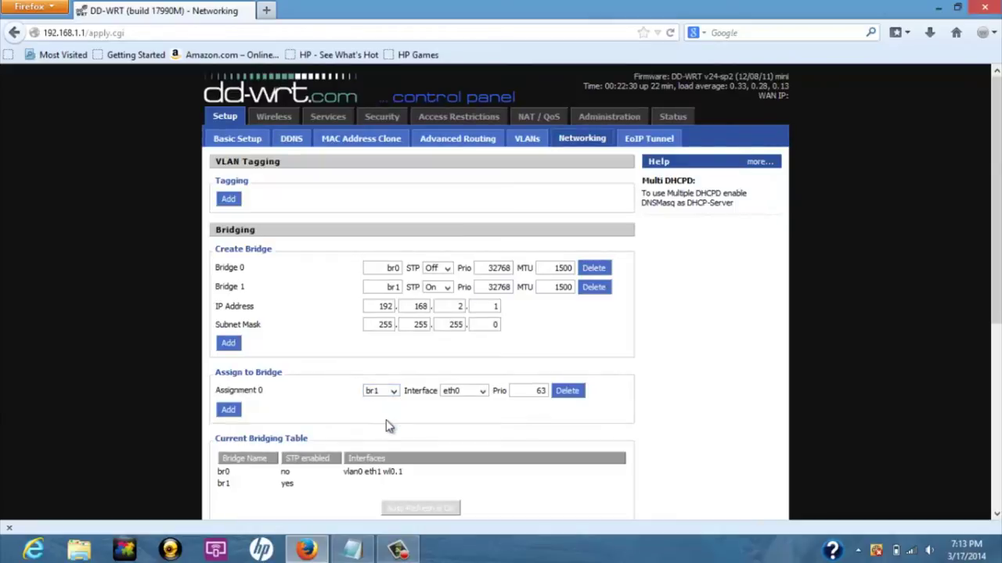
pyautogui.click(483, 395)
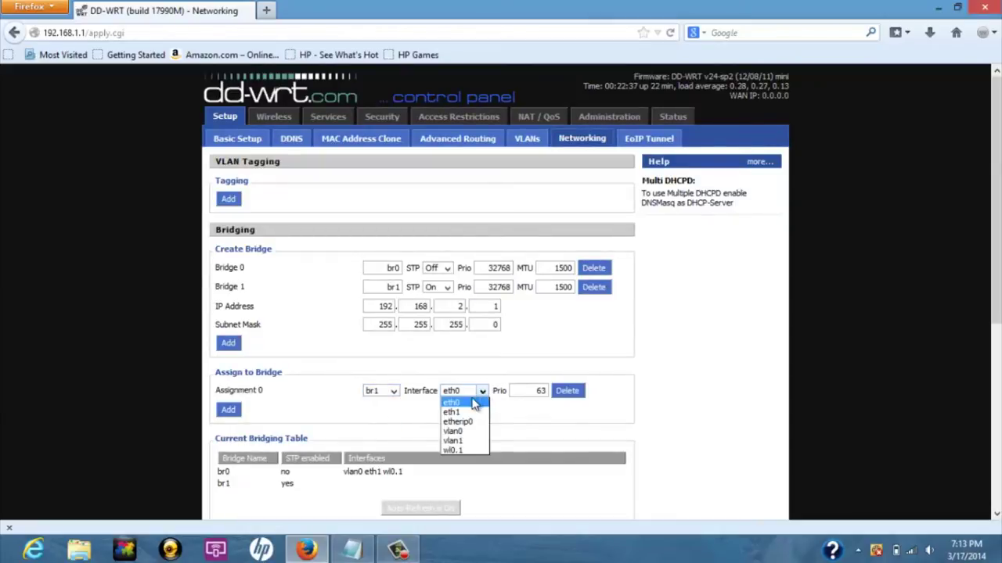
pyautogui.click(468, 451)
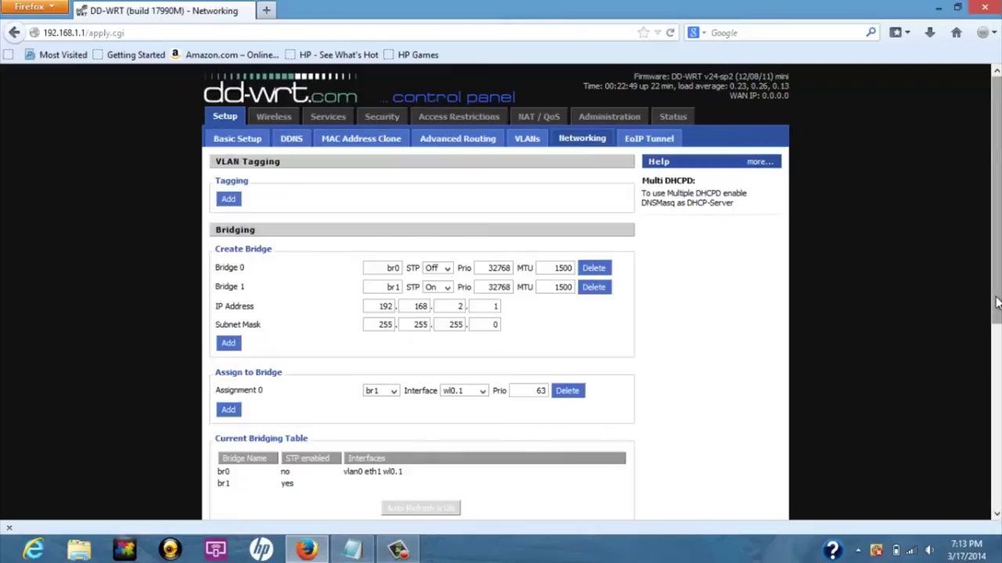
pyautogui.moveTo(996, 302); pyautogui.dragTo(996, 470)
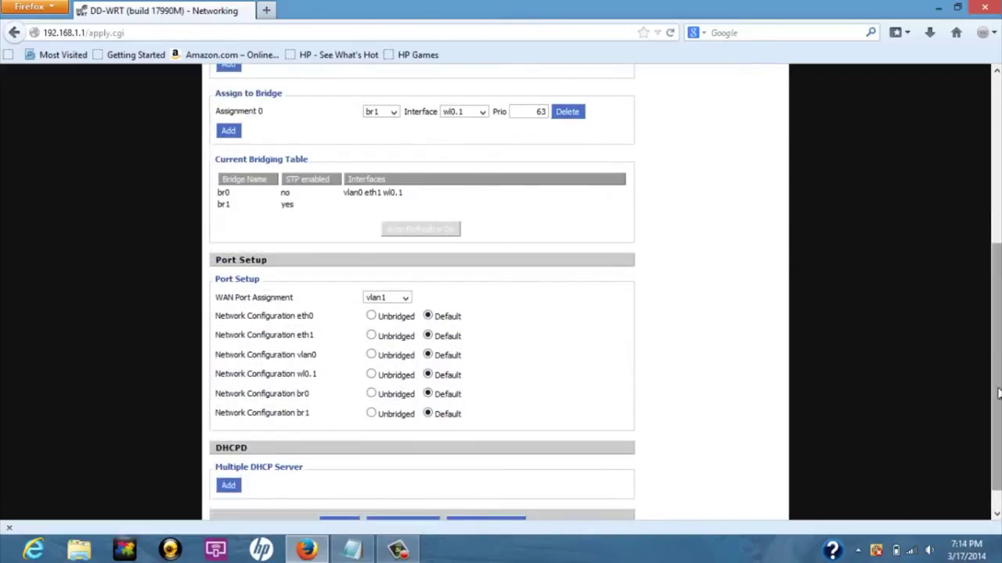
pyautogui.scroll(-1, 467, 517)
pyautogui.click(427, 509)
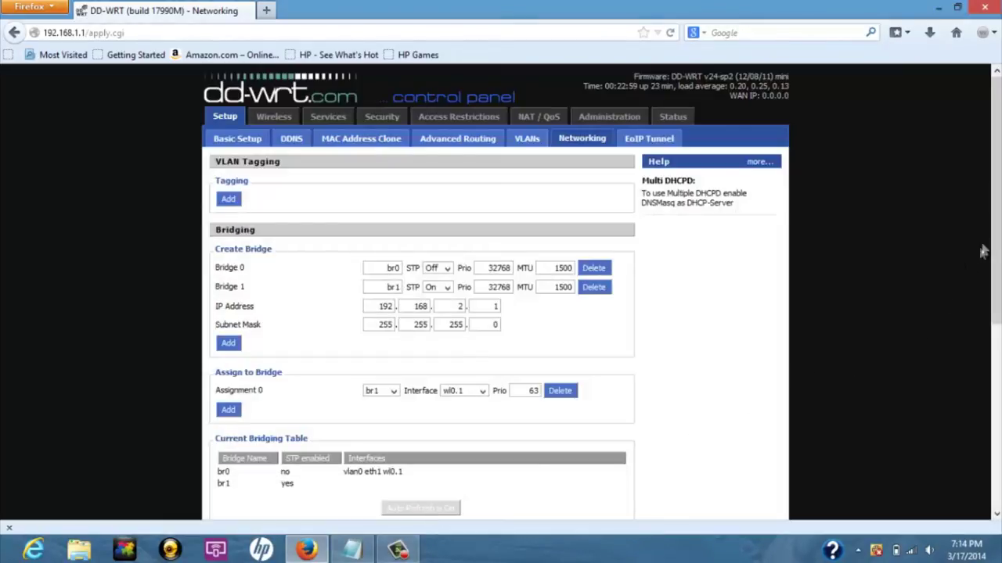
# Add a DHCP server entry under Multiple DHCP Server, assign it to bridge br1, and apply the settings.
pyautogui.scroll(-3, 984, 259)
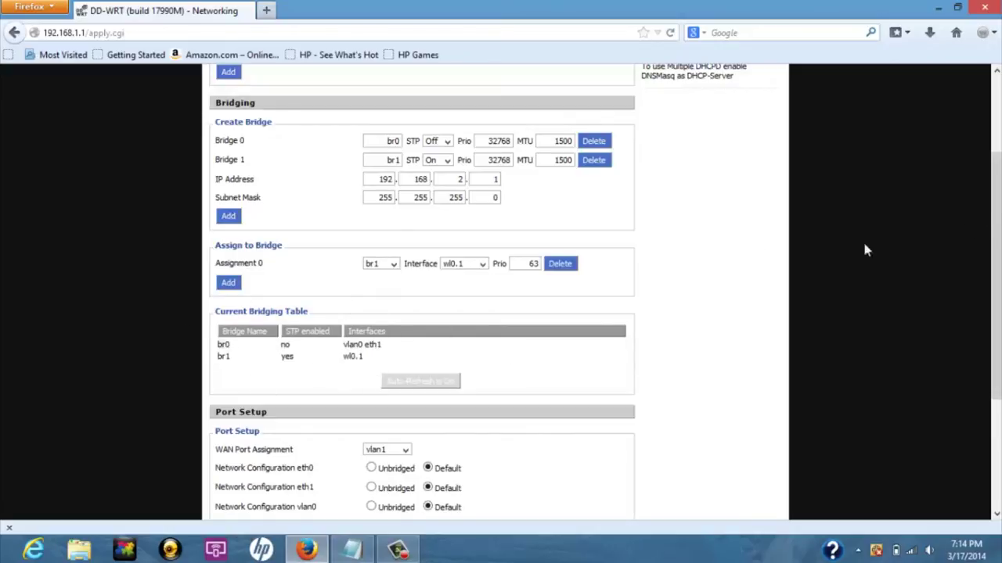
pyautogui.scroll(-5, 413, 430)
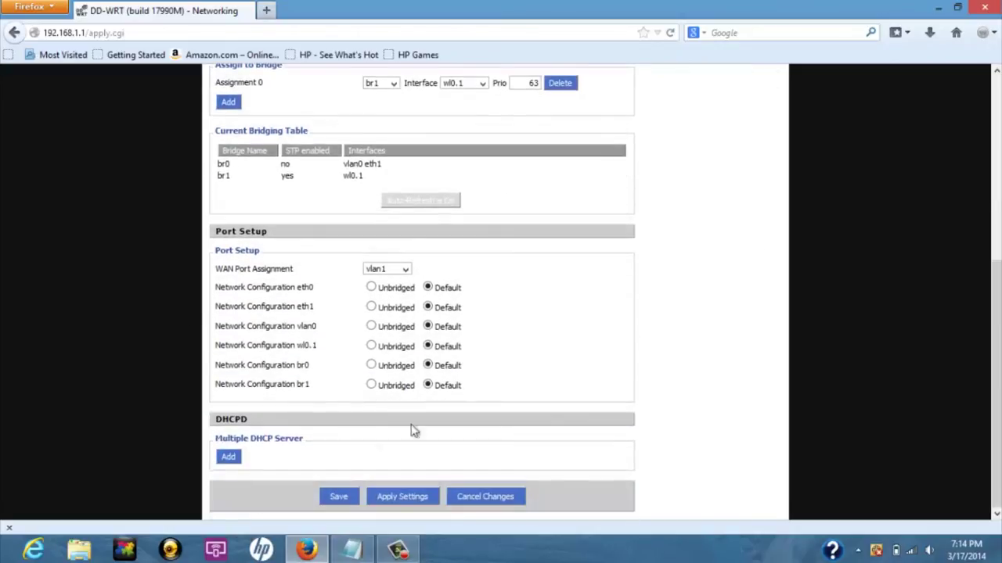
pyautogui.click(228, 457)
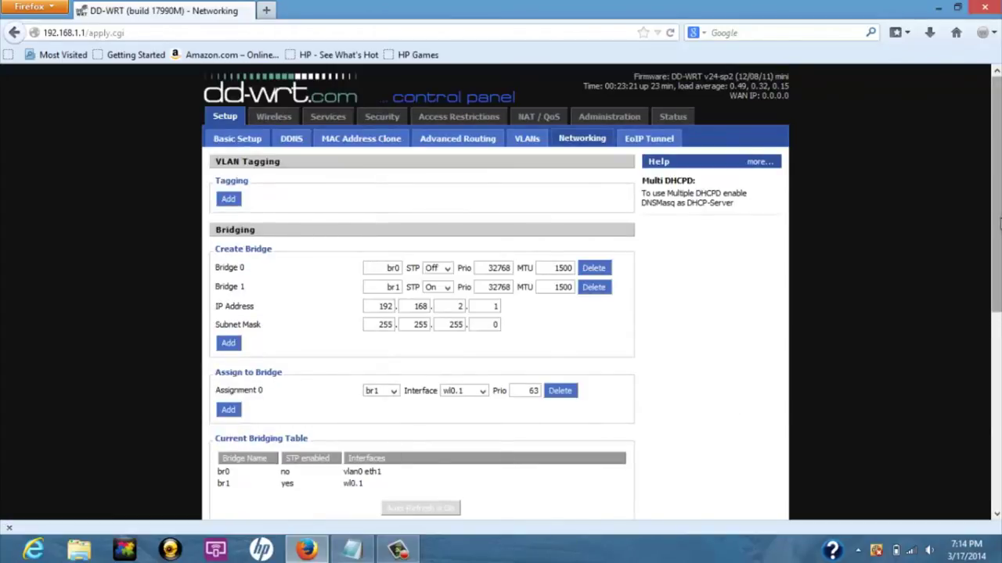
pyautogui.scroll(-8, 258, 457)
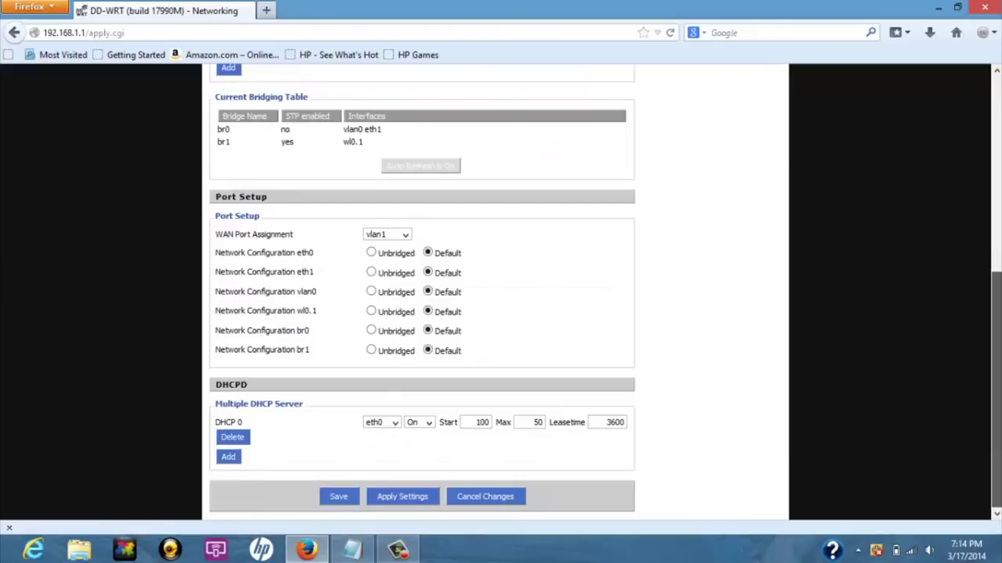
pyautogui.click(394, 424)
pyautogui.click(390, 492)
pyautogui.click(404, 497)
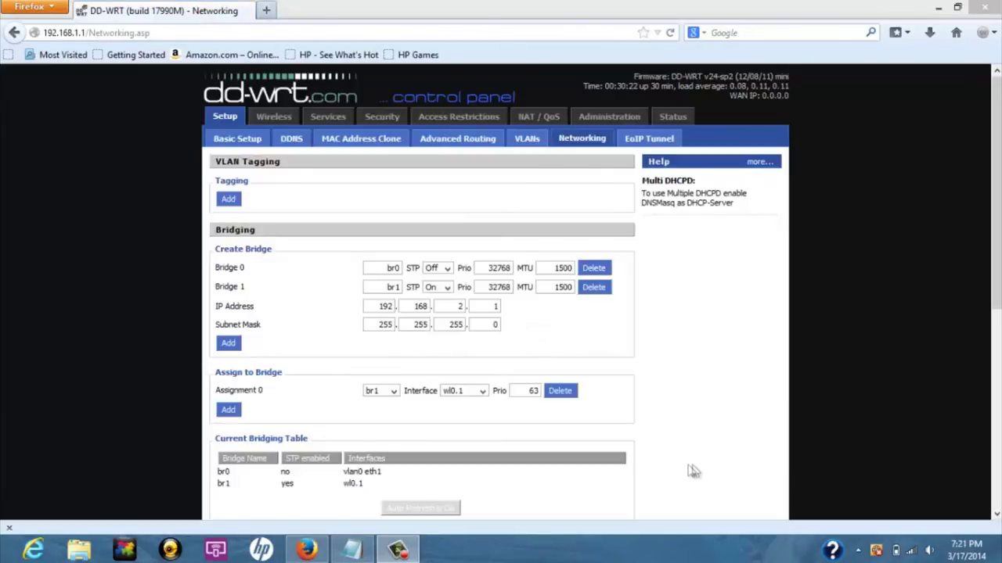
# Review the prepared iptables rules in Notepad, and open the router's command shell under its administration settings.
pyautogui.click(352, 550)
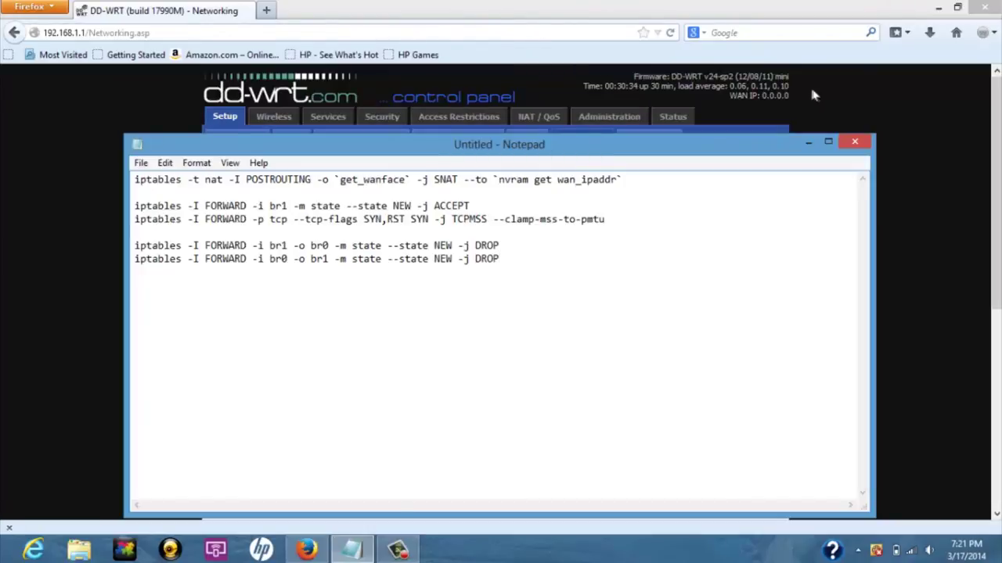
pyautogui.click(835, 85)
pyautogui.click(610, 118)
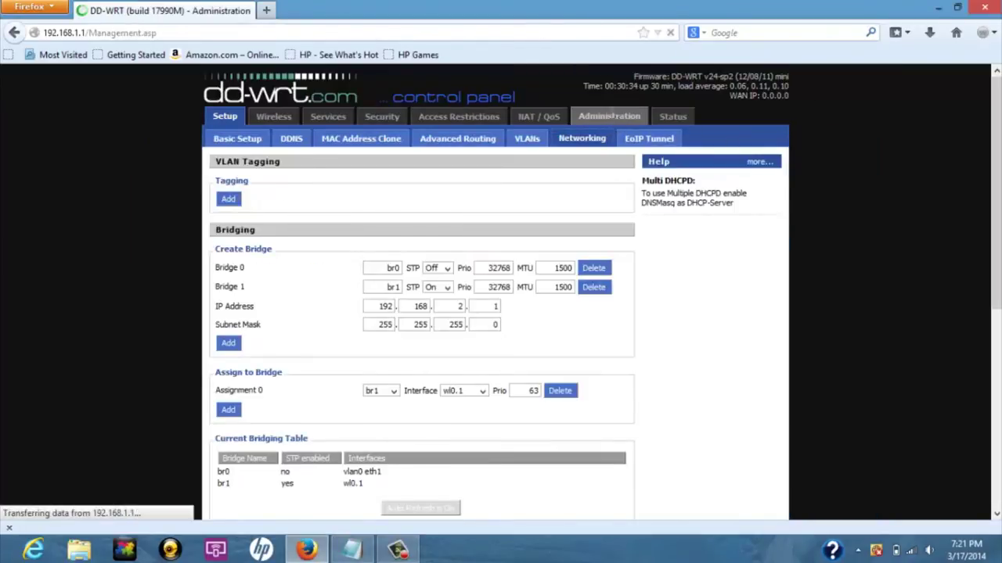
pyautogui.click(384, 142)
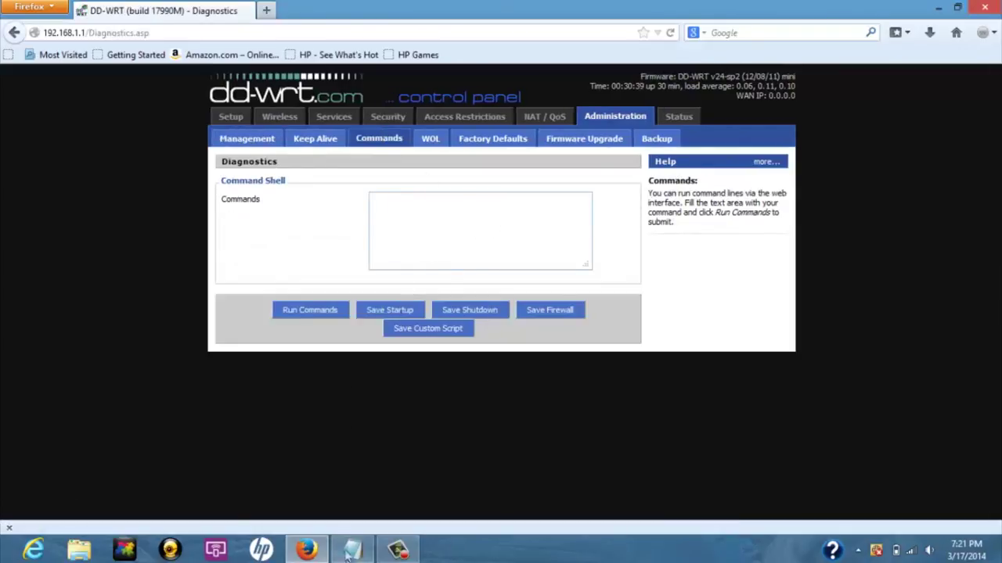
# Copy all iptables rules from the Notepad document into the router's command shell and run them.
pyautogui.click(352, 550)
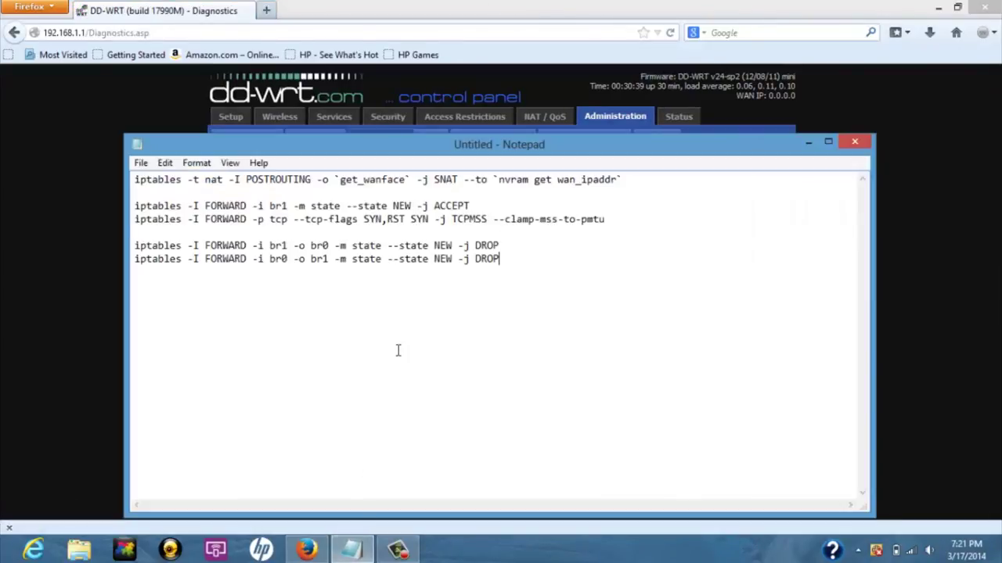
pyautogui.hotkey('ctrl', 'a')
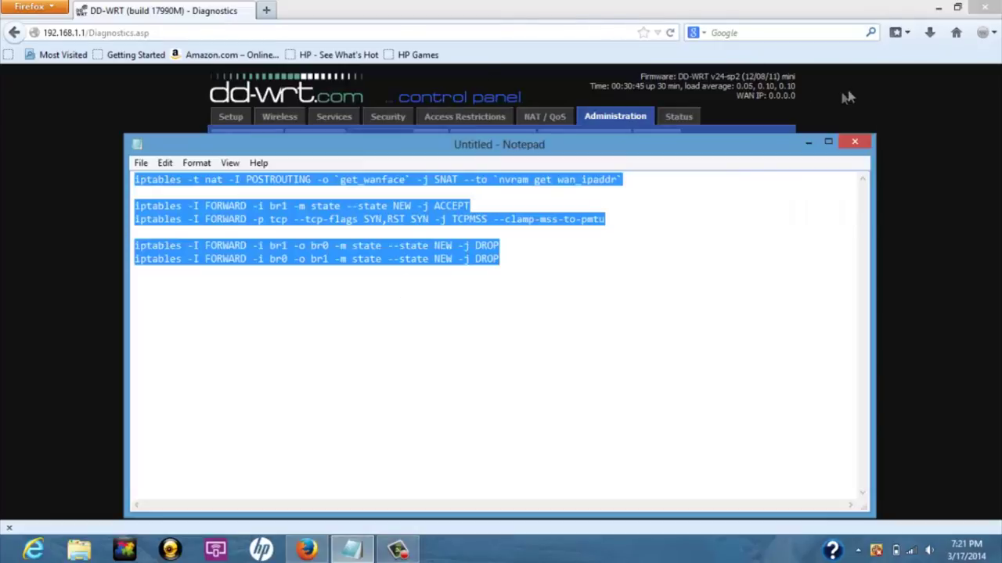
pyautogui.click(818, 97)
pyautogui.click(387, 205)
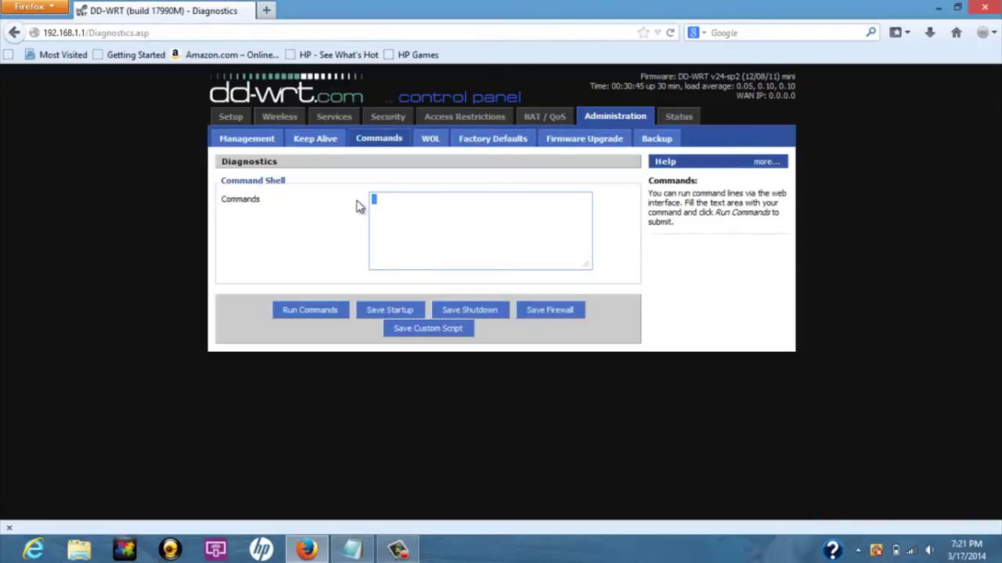
pyautogui.hotkey('ctrl', 'v')
pyautogui.click(324, 310)
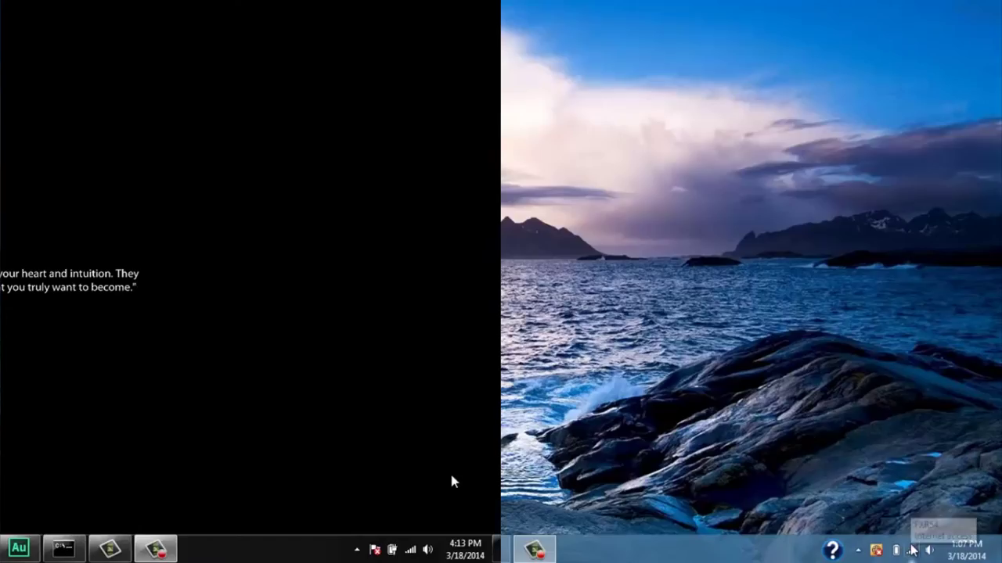
# Connect the Windows 7 computer to the Roommate_AP wireless network and the Windows 8 computer to Main_AP.
pyautogui.click(912, 550)
pyautogui.click(410, 549)
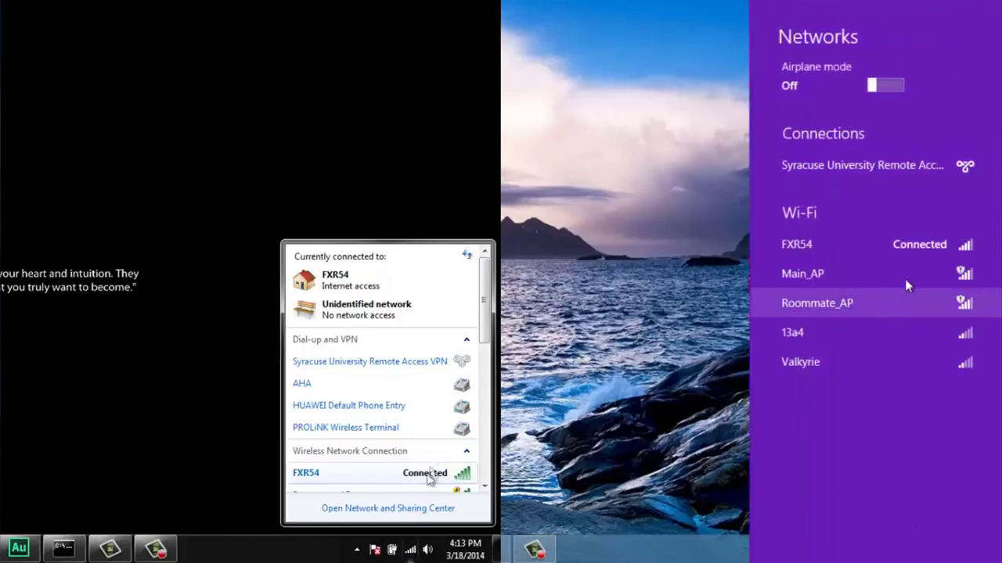
pyautogui.scroll(-2, 429, 480)
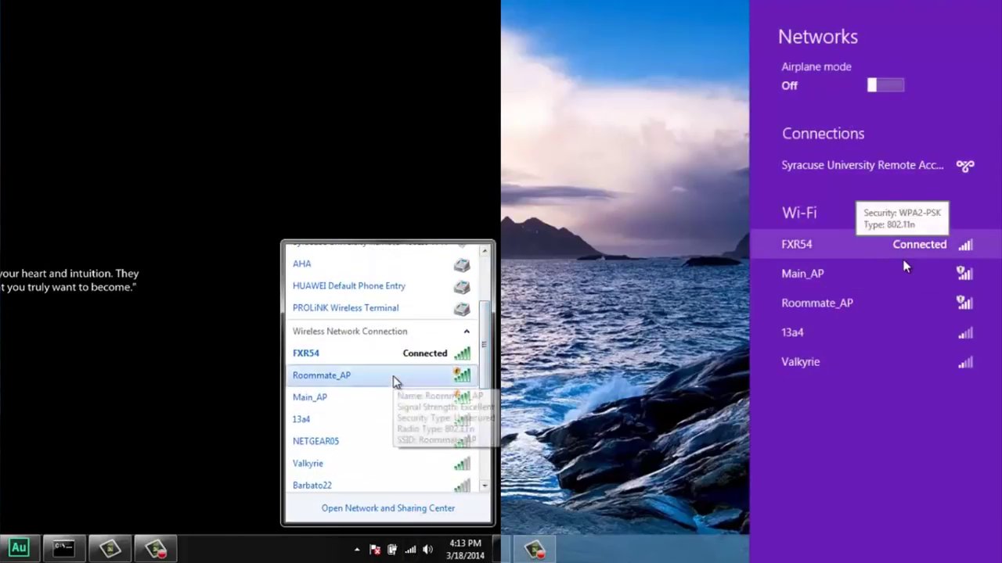
pyautogui.click(395, 382)
pyautogui.click(904, 275)
pyautogui.click(432, 429)
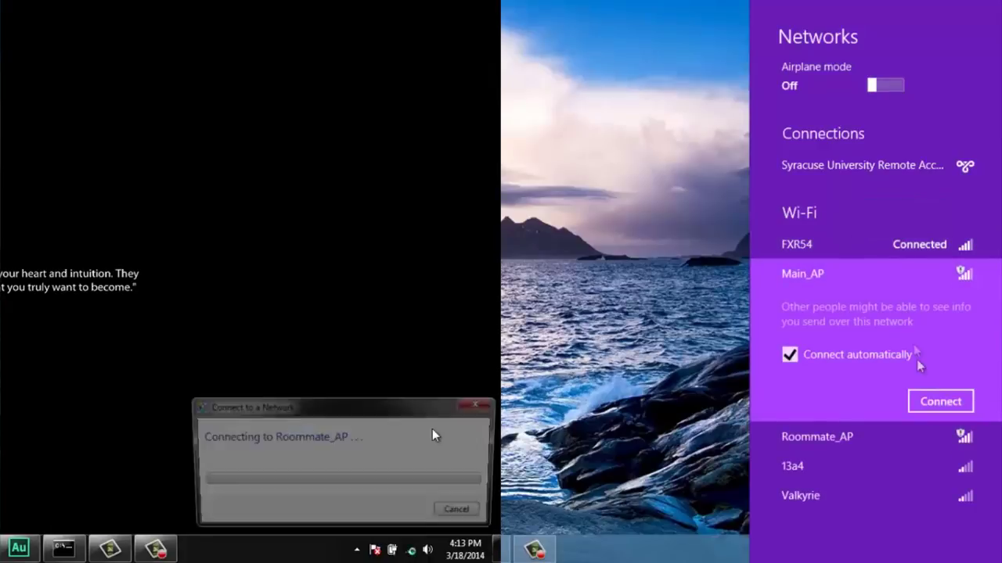
pyautogui.click(921, 401)
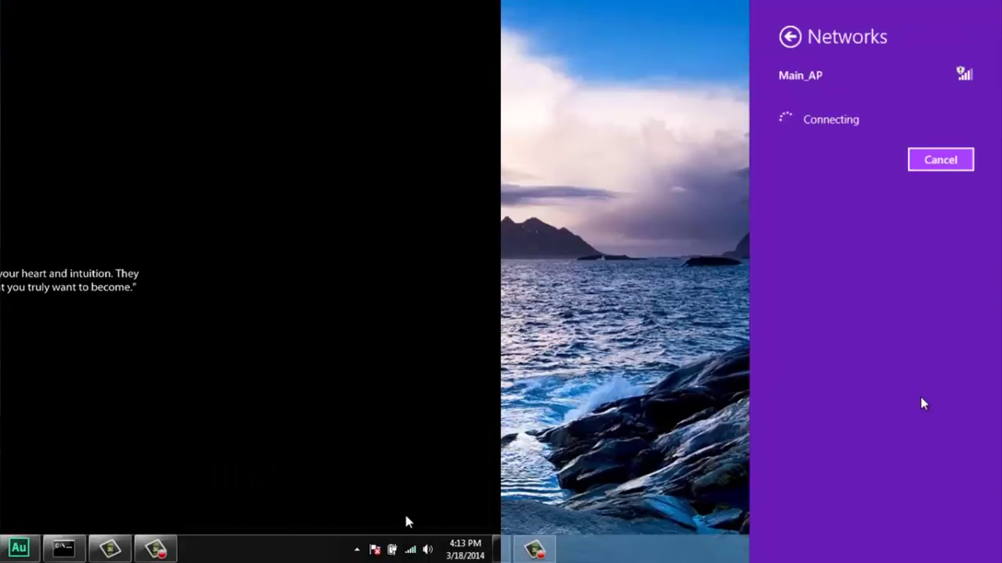
pyautogui.click(411, 550)
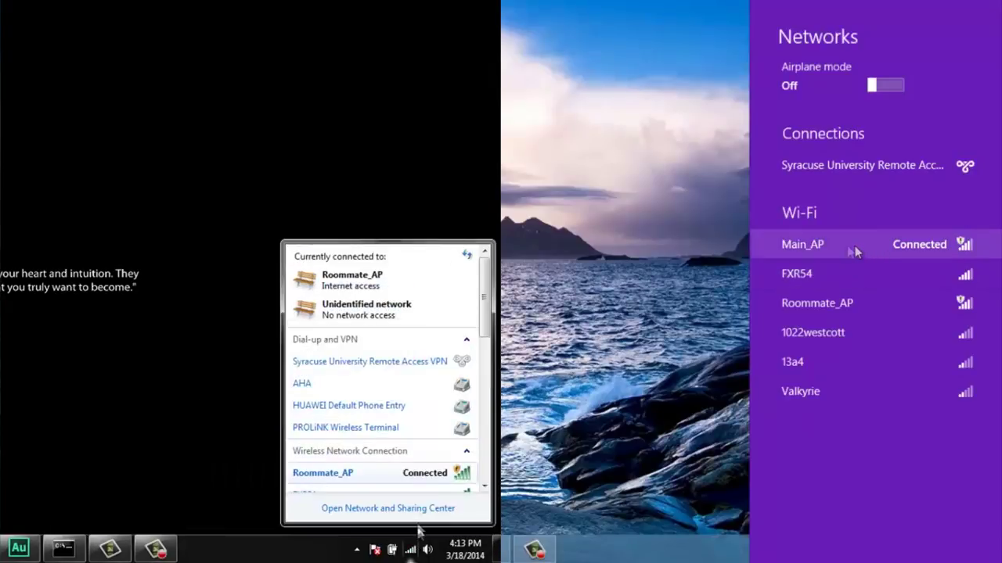
pyautogui.click(642, 309)
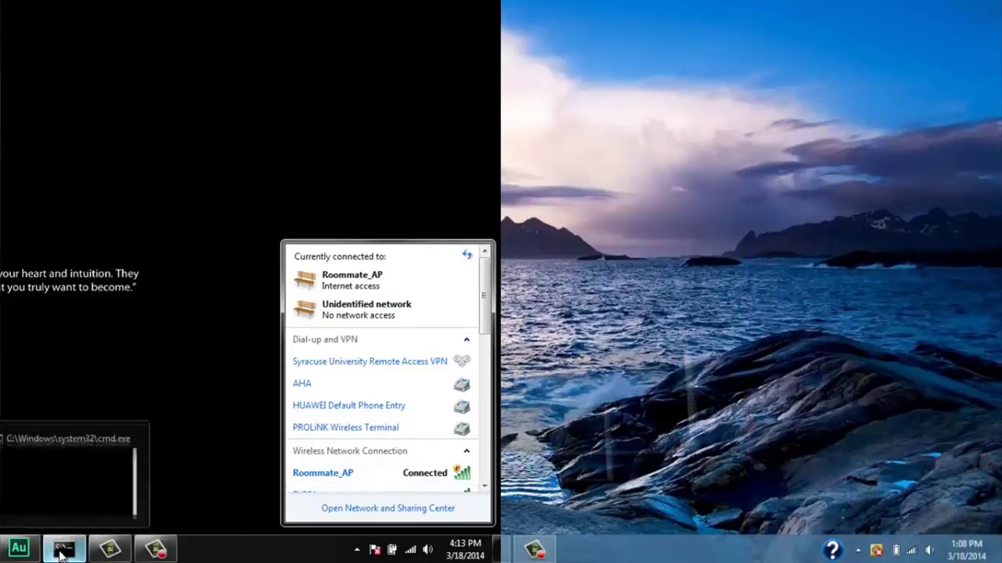
# Run ipconfig in a Command Prompt on both computers and look up each wireless adapter's IPv4 address.
pyautogui.click(63, 552)
pyautogui.write('ip')
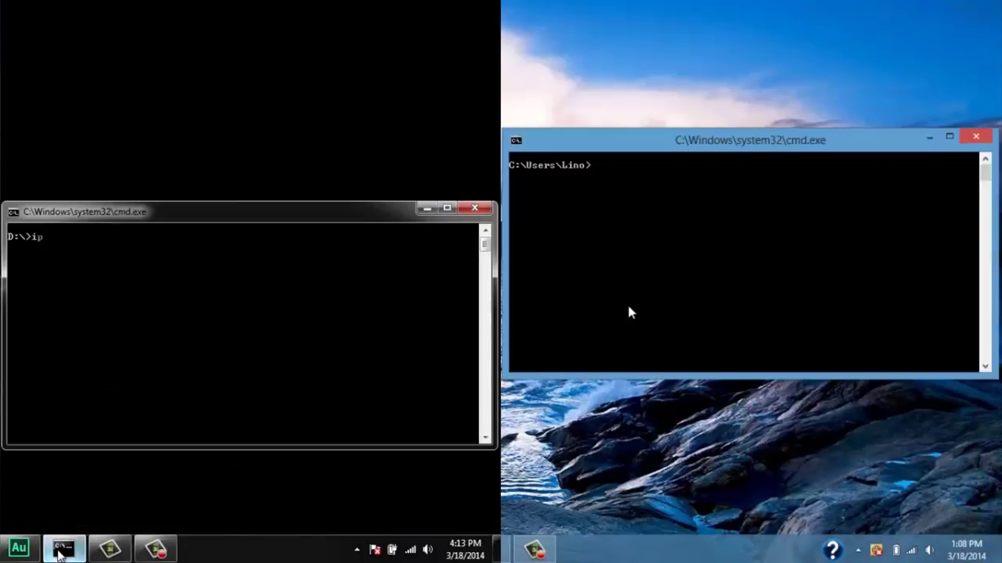
pyautogui.write('configipcon')
pyautogui.press('Return')
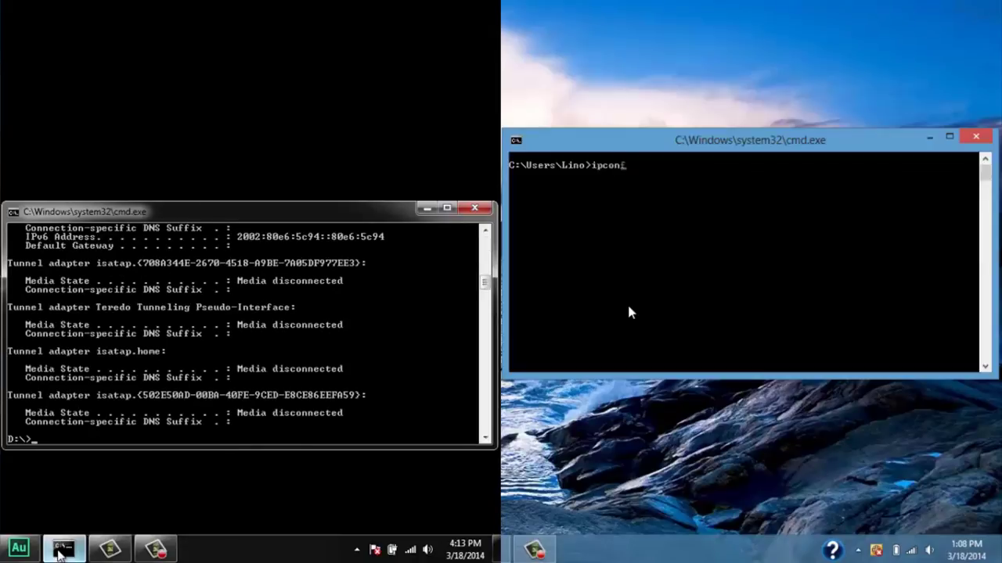
pyautogui.write('fig')
pyautogui.press('Return')
pyautogui.moveTo(485, 283); pyautogui.dragTo(486, 255)
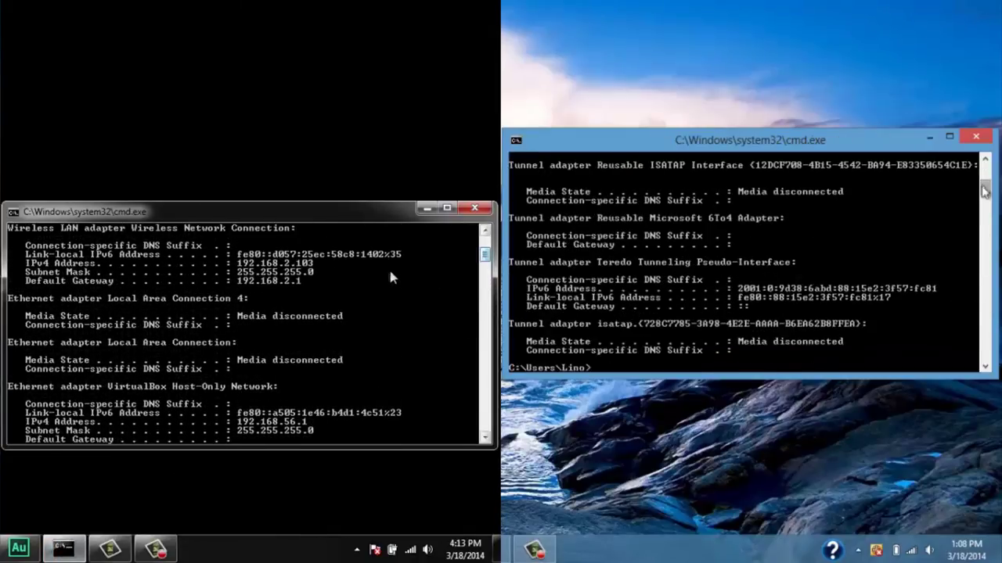
pyautogui.moveTo(985, 192); pyautogui.dragTo(984, 184)
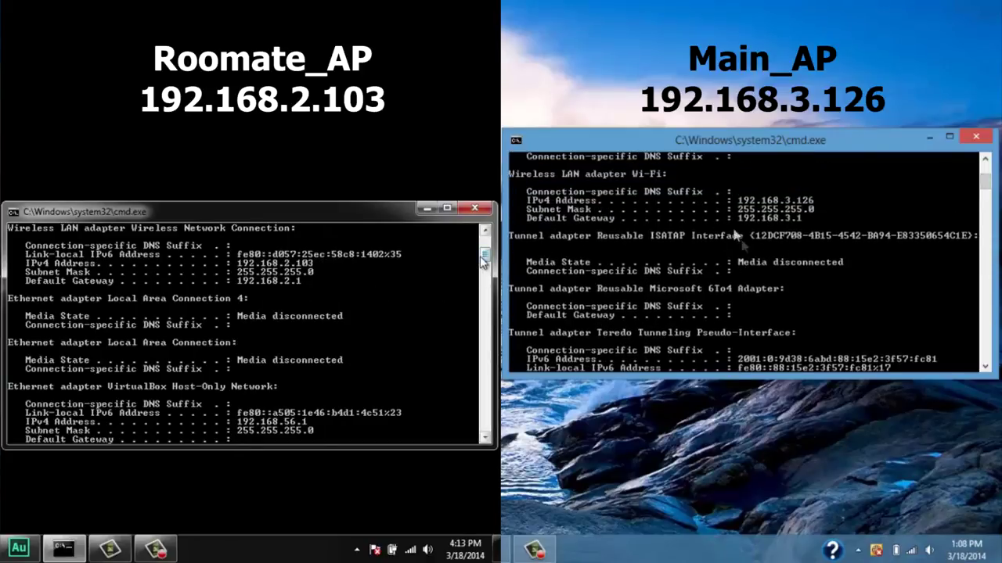
# Ping google.com from both computers to test internet access on each wireless network.
pyautogui.moveTo(483, 262); pyautogui.dragTo(483, 296)
pyautogui.write('ping g')
pyautogui.moveTo(985, 188)
pyautogui.mouseDown()
pyautogui.moveTo(985, 216)
pyautogui.moveTo(985, 202)
pyautogui.mouseUp()
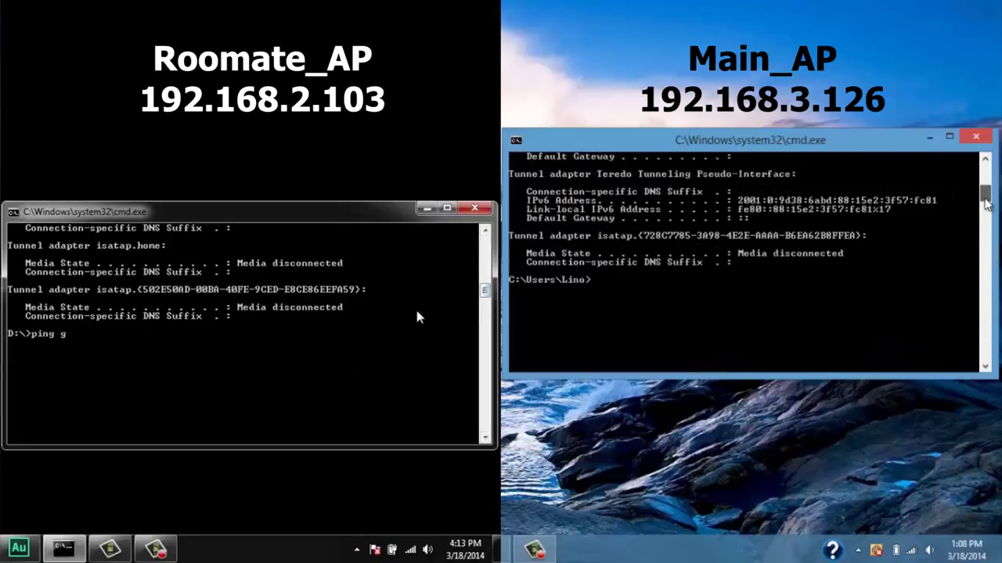
pyautogui.write('oogle.comping')
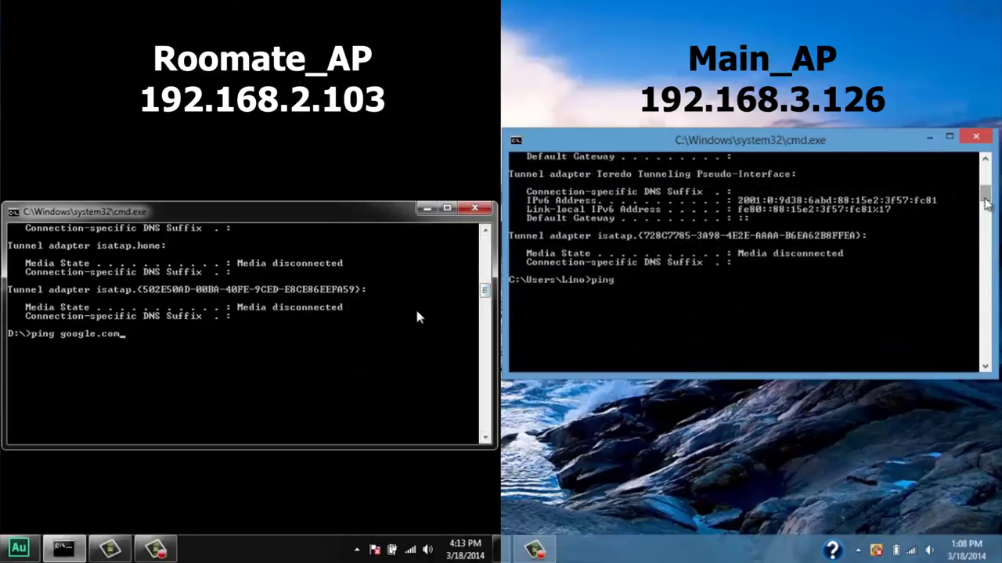
pyautogui.press('Return')
pyautogui.write('google.')
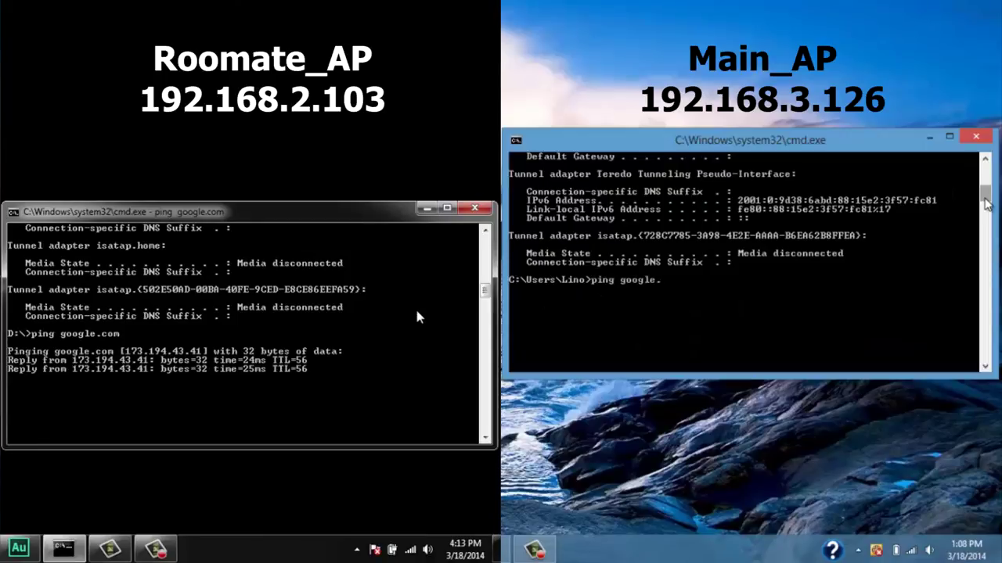
pyautogui.write('com')
pyautogui.press('Return')
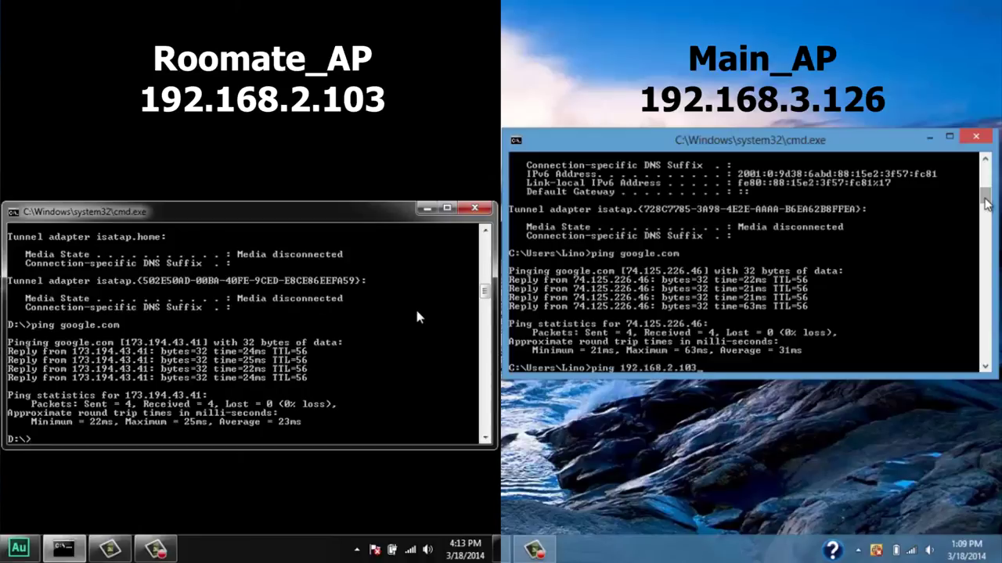
# Test network isolation by pinging 192.168.2.103 from the Main_AP computer and 192.168.3.126 from the Roommate_AP computer.
pyautogui.press('Return')
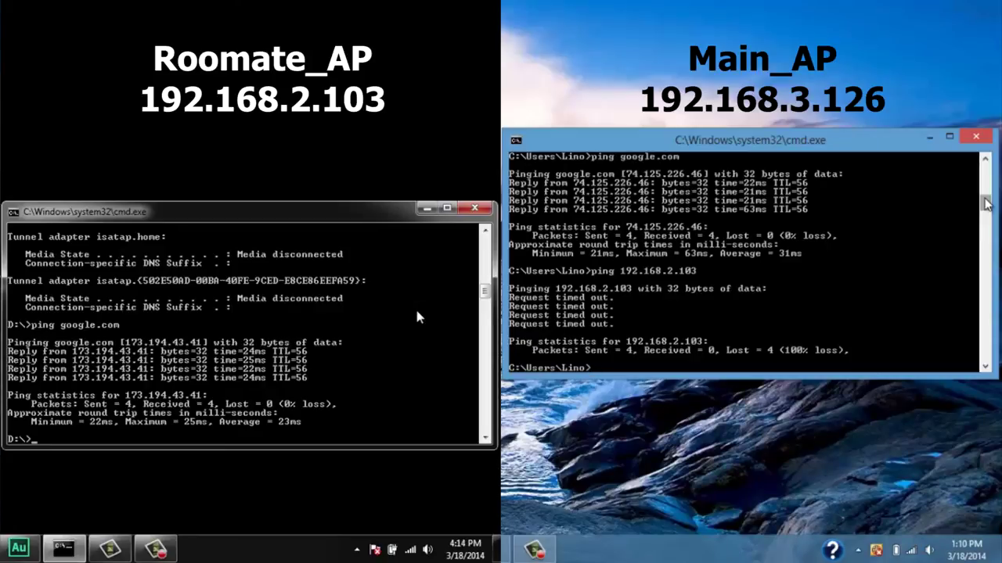
pyautogui.write('ping 192.168.')
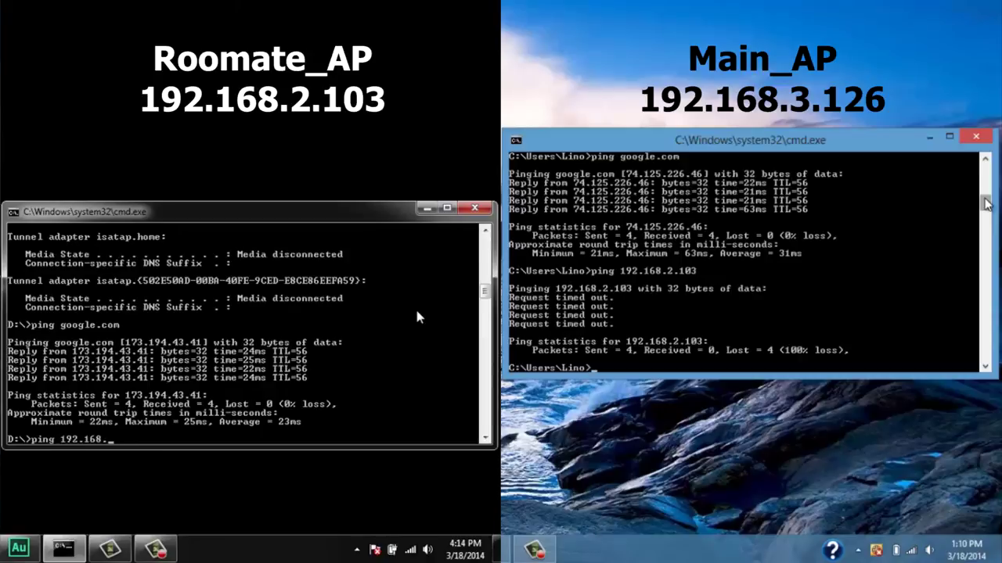
pyautogui.write('3.126')
pyautogui.press('Return')
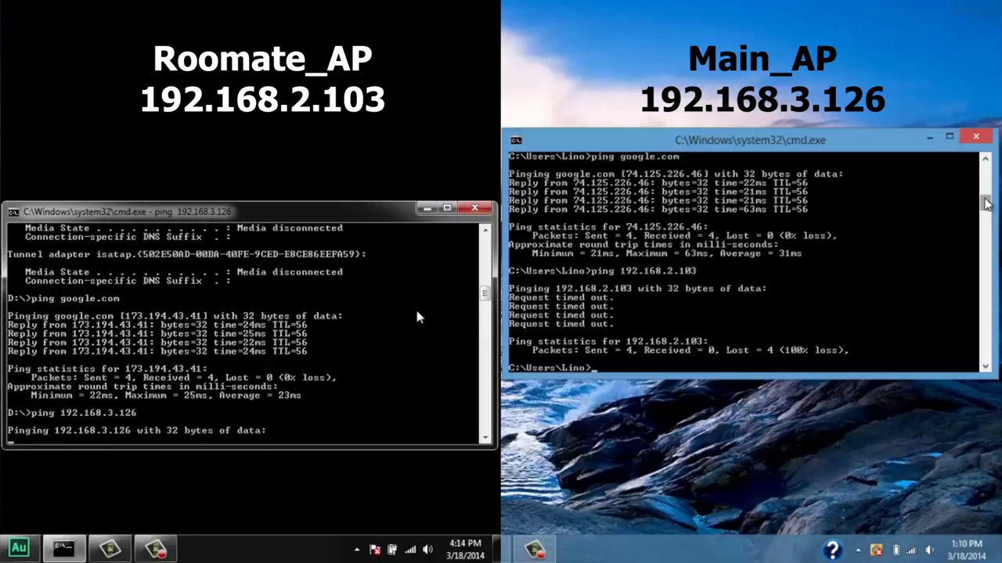